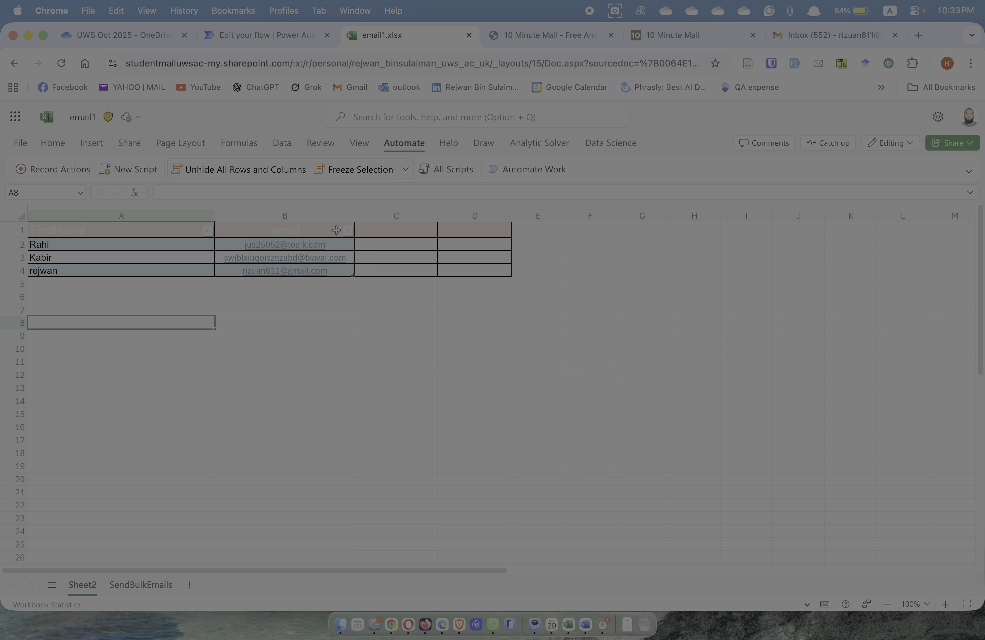
# Review the three-recipient name and email table in email1.xlsx, then switch to the 10 Minute Mail inbox
pyautogui.click(574, 37)
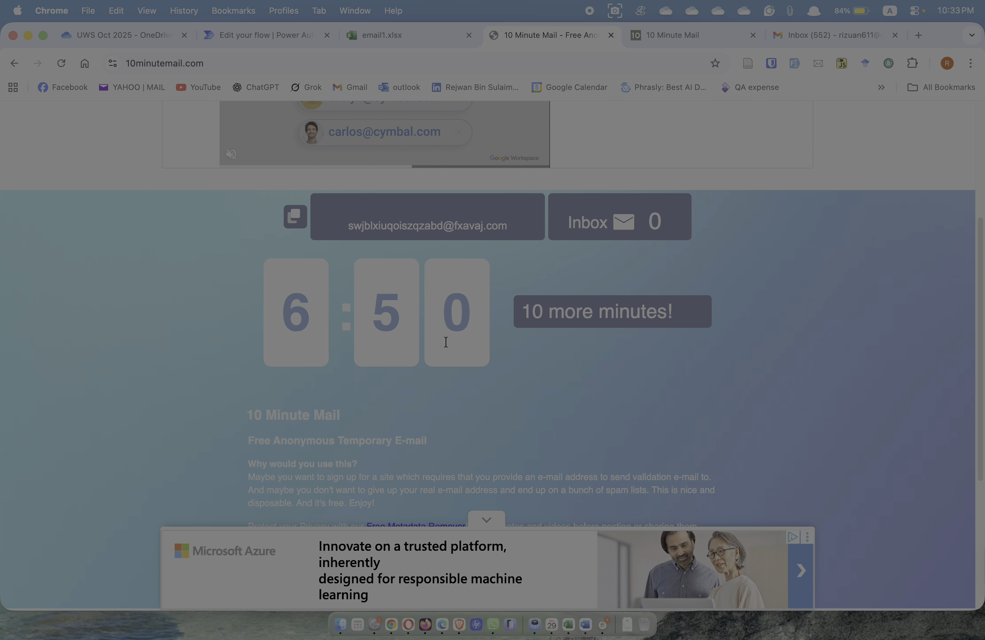
# Add ten minutes to the 10minutemail.com and 10minutemail.net addresses, then check the Gmail inbox
pyautogui.click(571, 334)
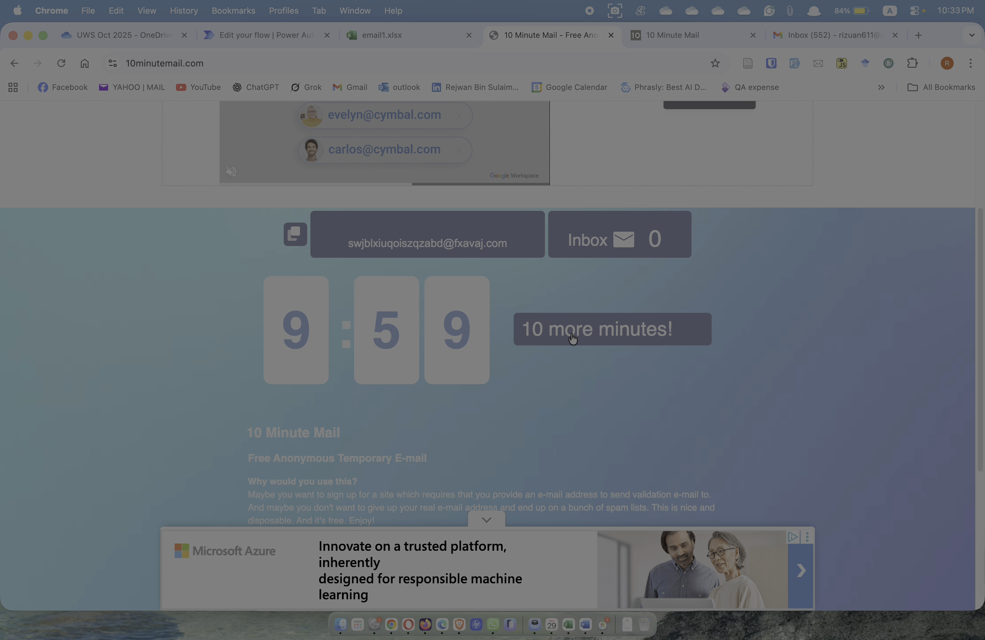
pyautogui.click(680, 32)
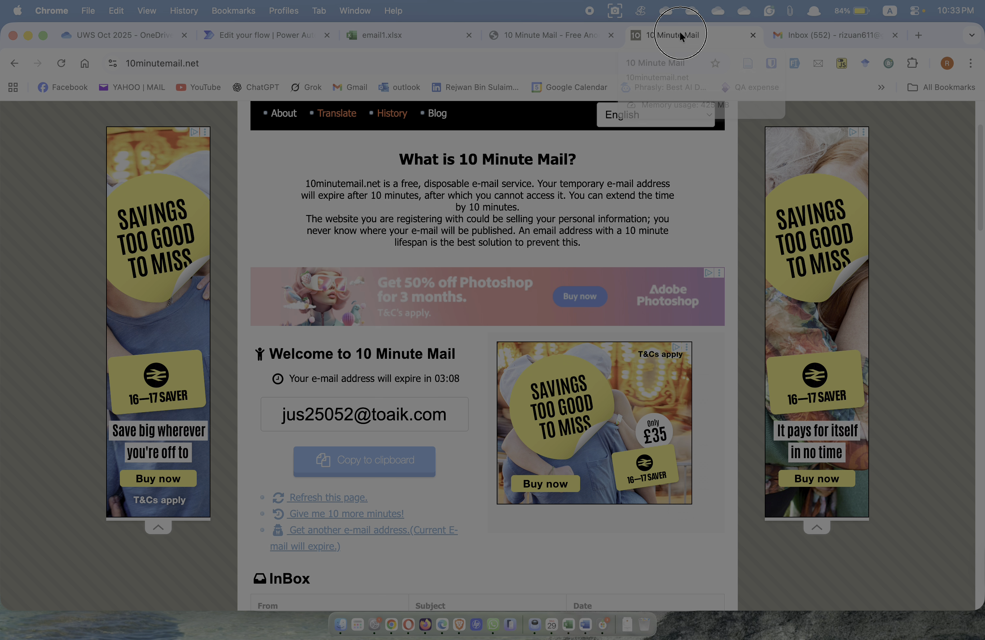
pyautogui.scroll(-5, 380, 423)
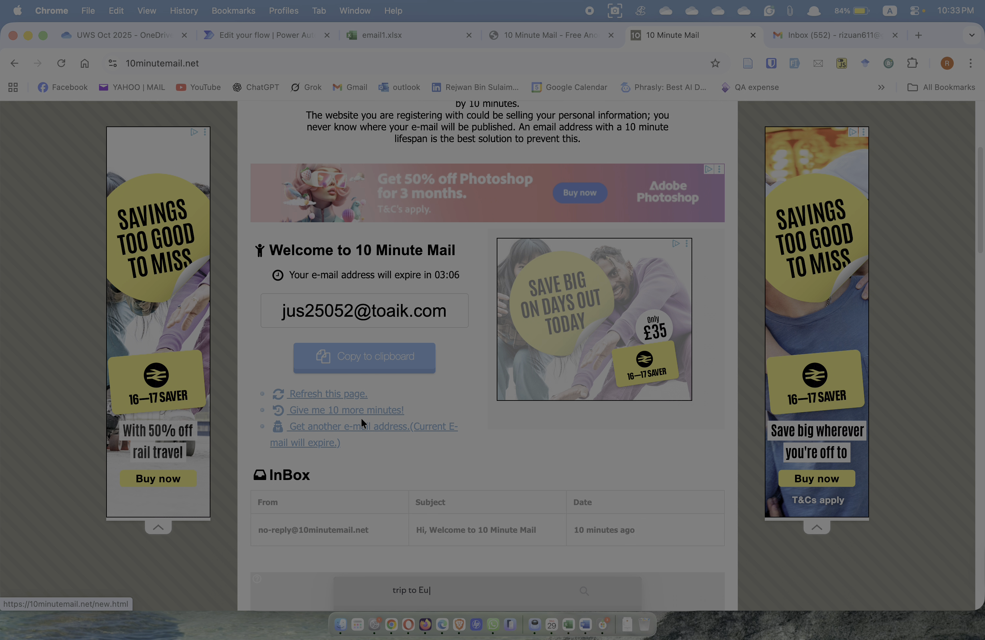
pyautogui.click(341, 410)
pyautogui.scroll(-5, 406, 405)
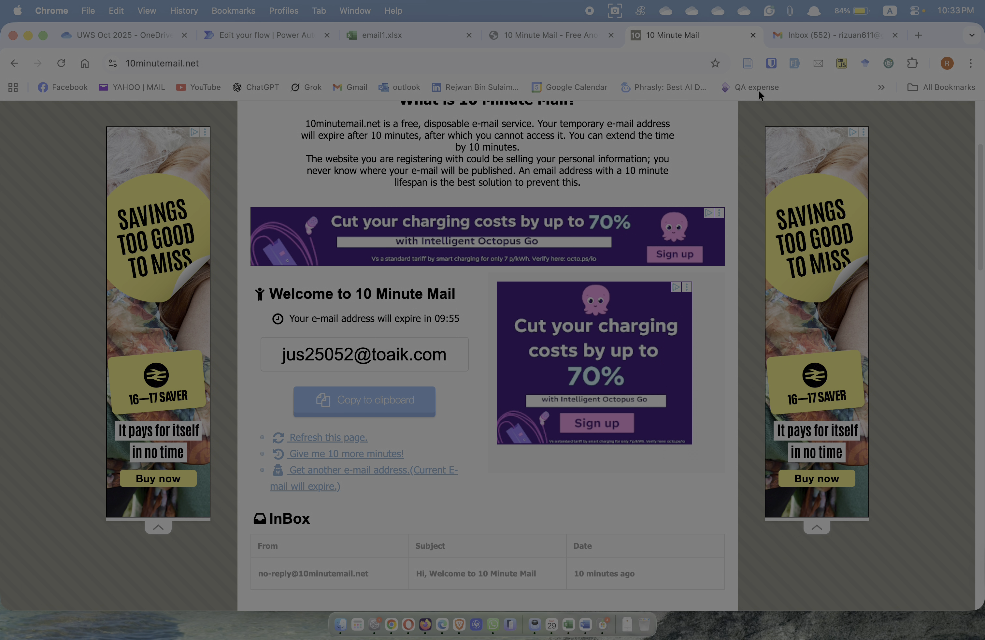
pyautogui.click(818, 35)
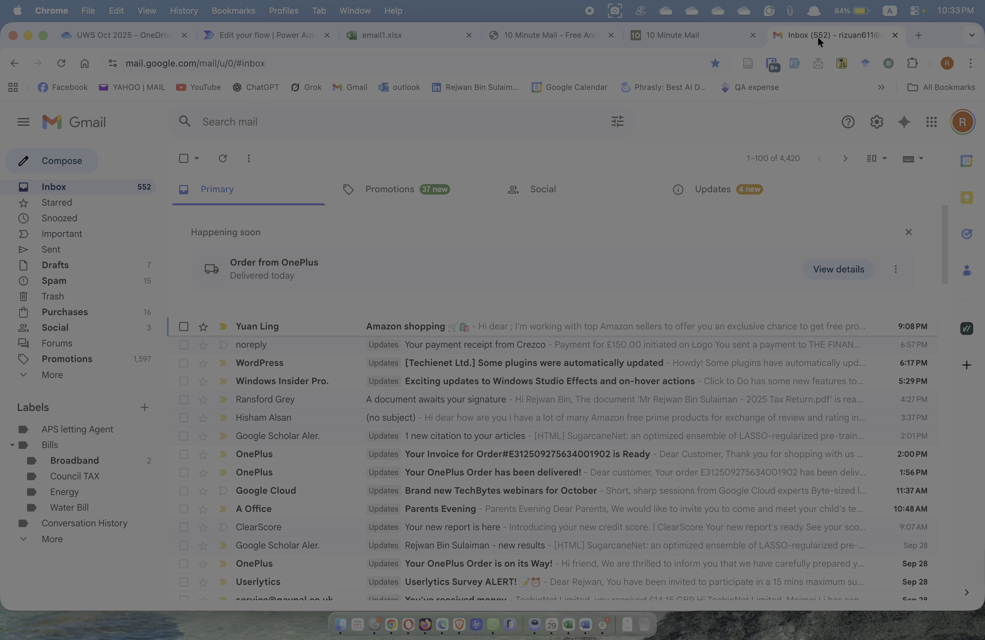
# Go from Gmail through the 10 Minute Mail tab back to the email1.xlsx workbook
pyautogui.click(664, 36)
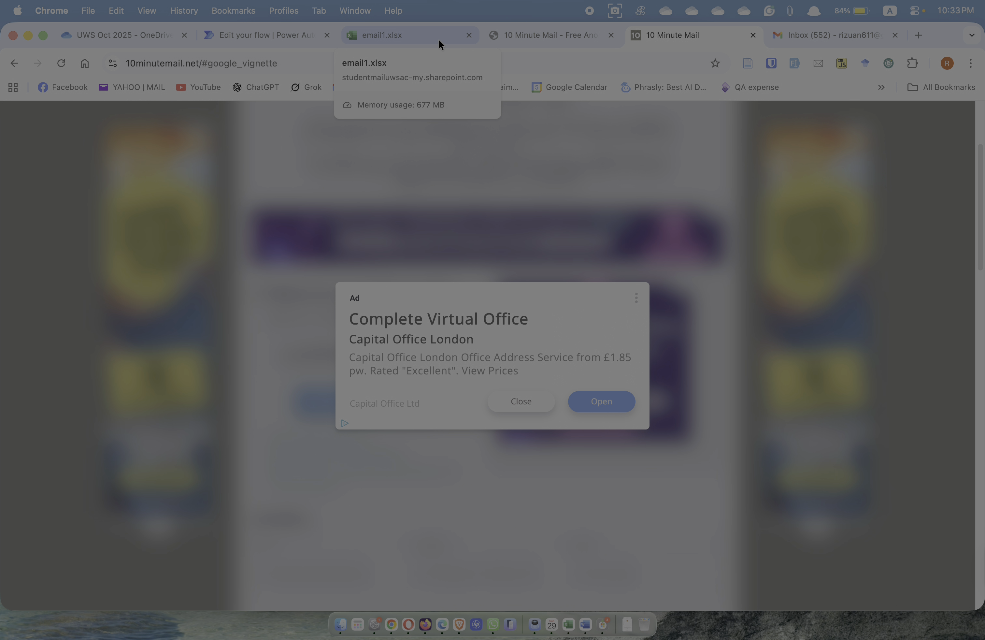
pyautogui.click(429, 36)
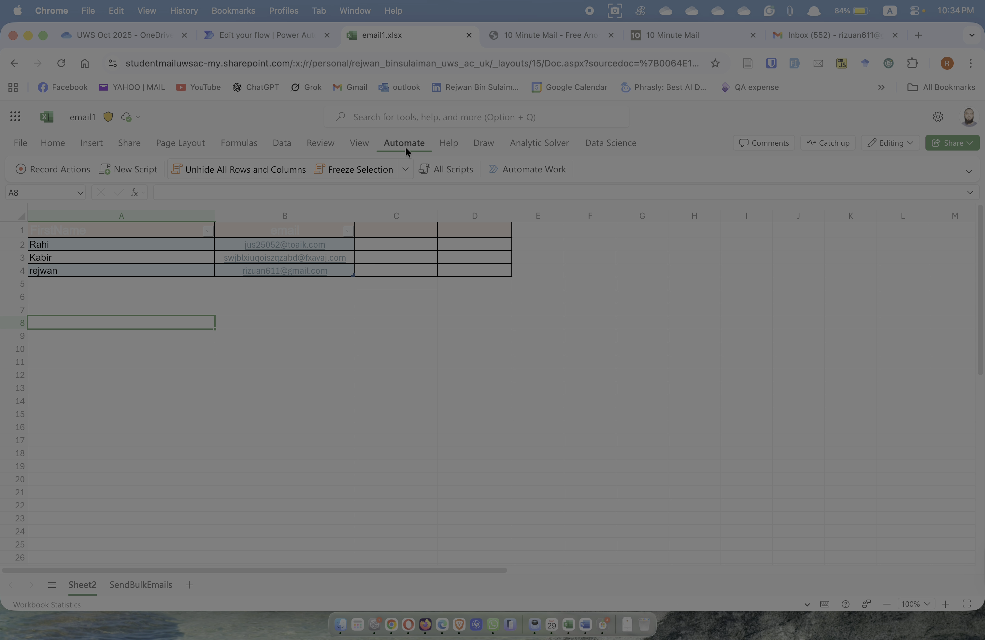
# Open the full Excel template gallery through 'See all templates' under Automate Work
pyautogui.click(512, 171)
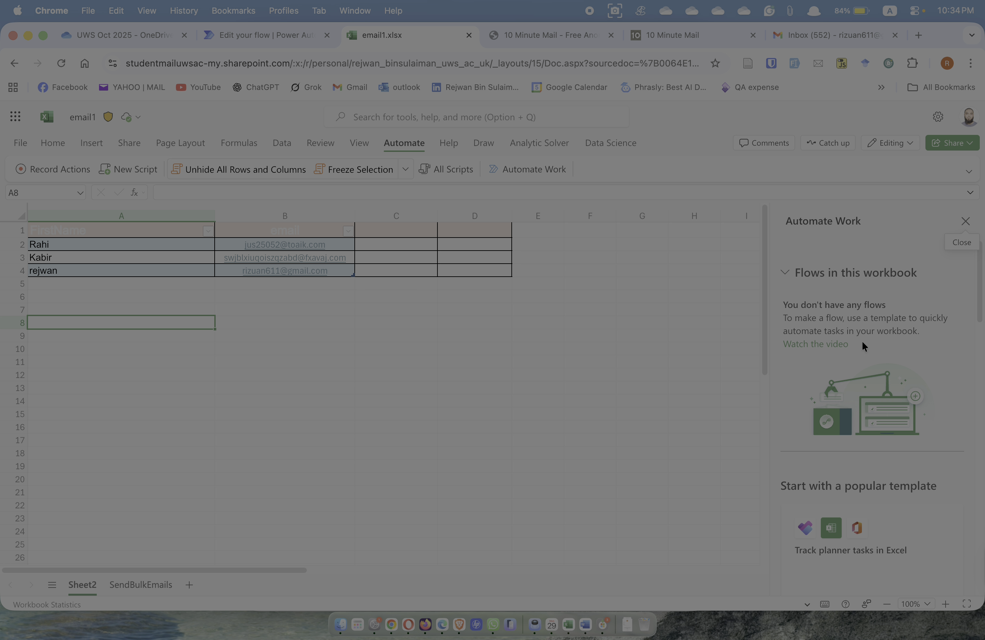
pyautogui.scroll(-5, 863, 342)
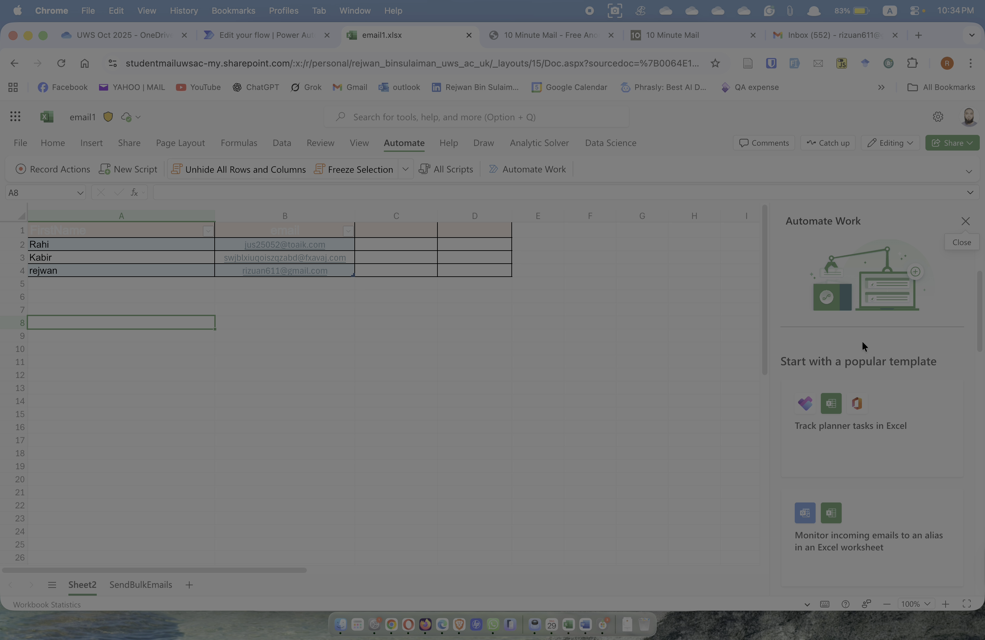
pyautogui.scroll(-15, 862, 344)
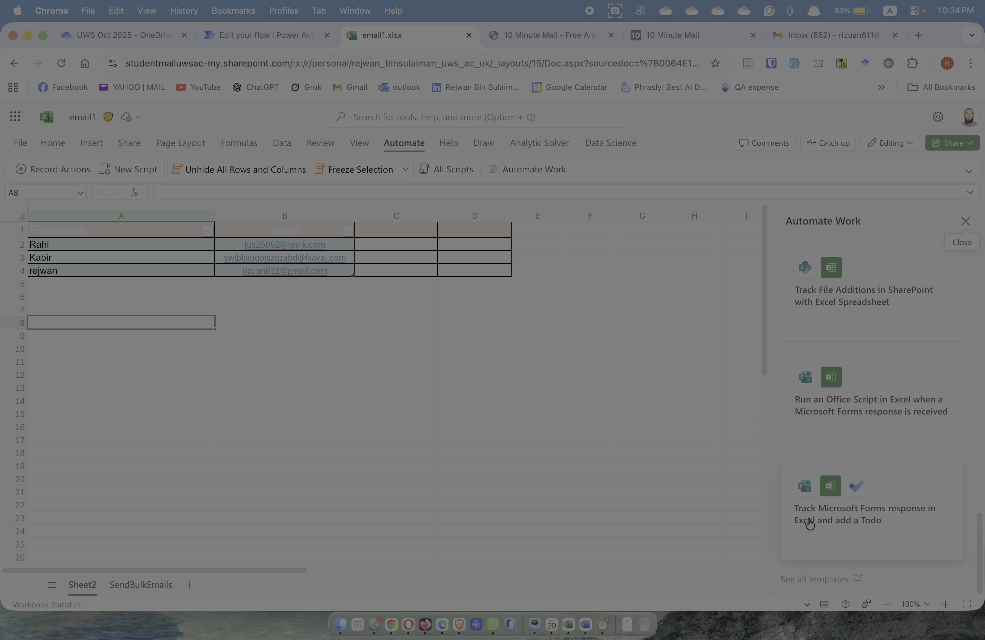
pyautogui.click(799, 579)
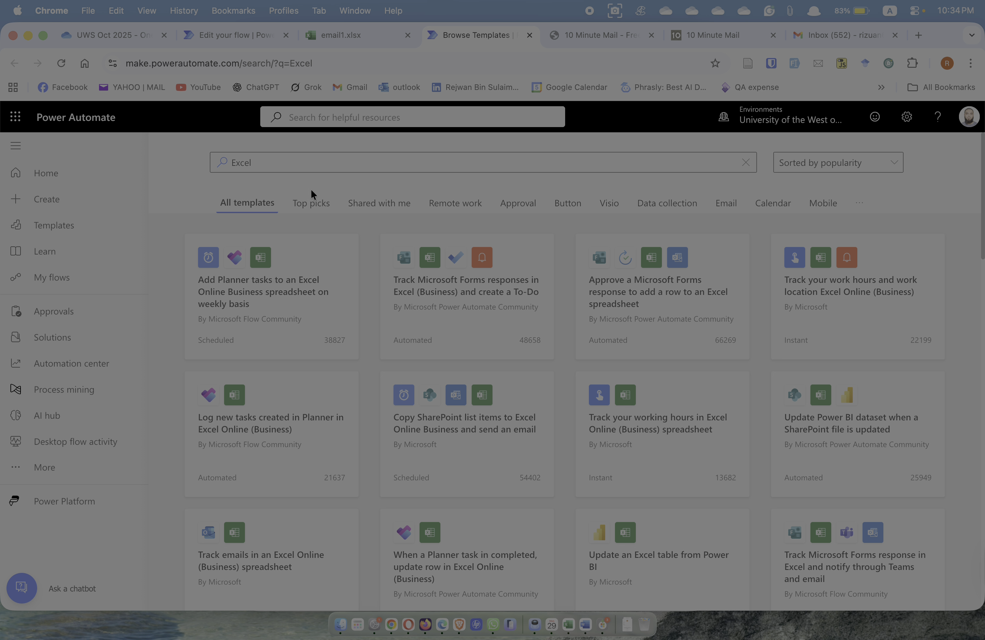
# Leave the Excel template search and go to Power Automate's Create page
pyautogui.click(326, 157)
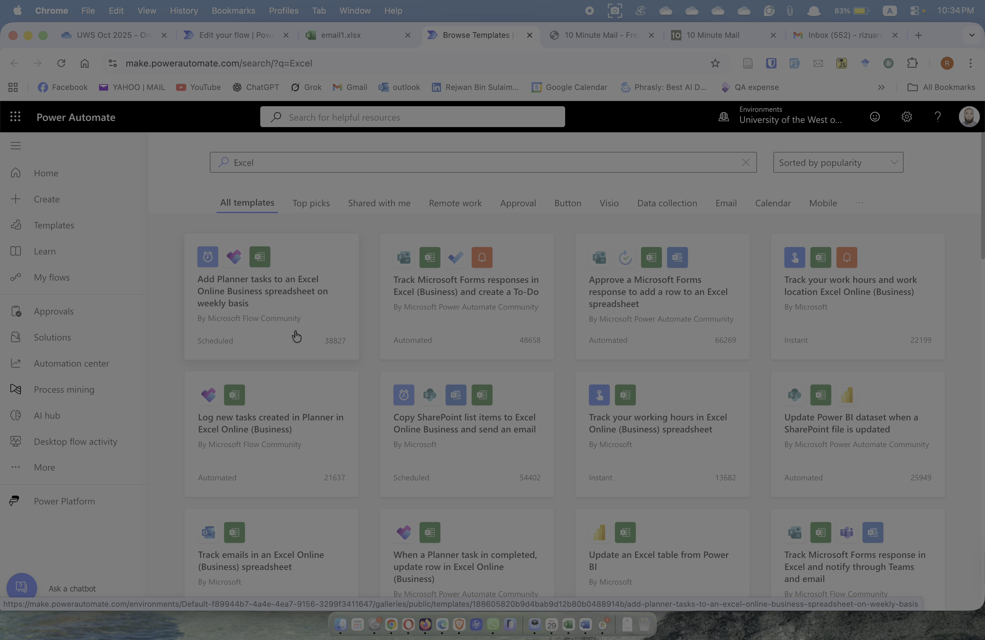
pyautogui.click(37, 204)
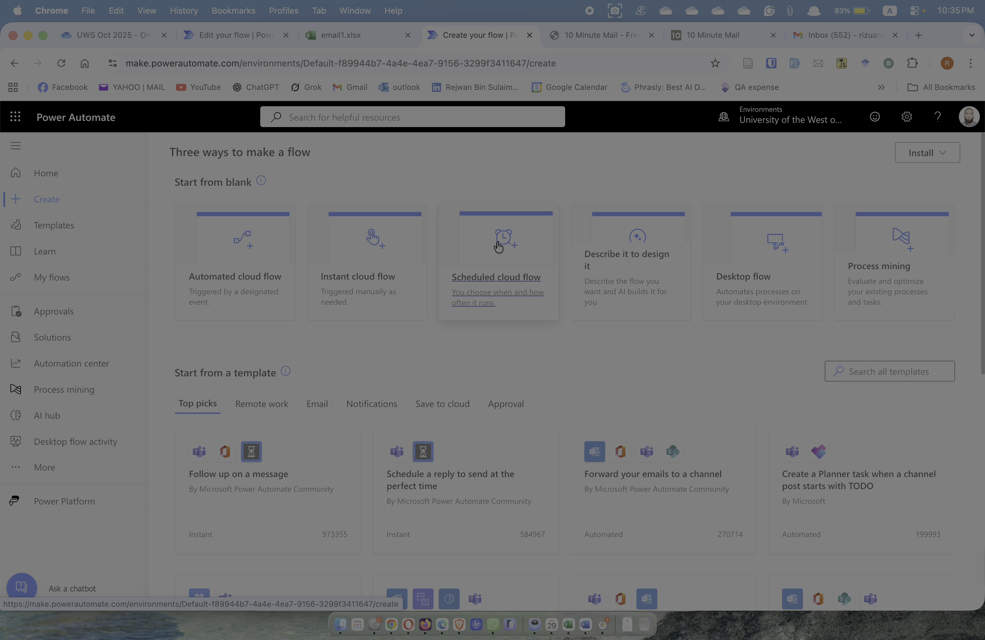
# Start a new scheduled cloud flow named 'progression'
pyautogui.click(487, 279)
pyautogui.click(539, 243)
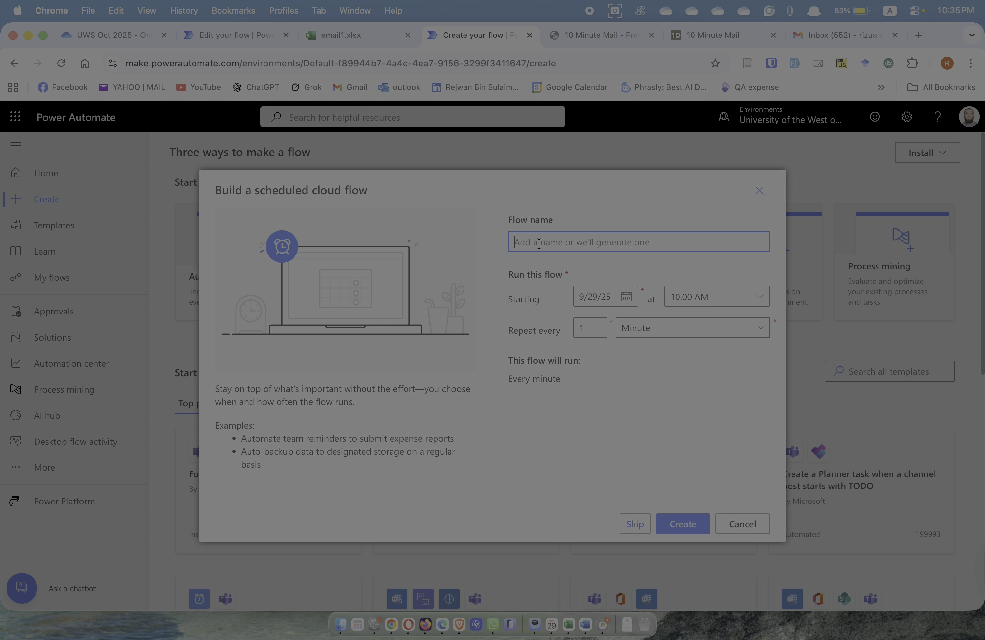
pyautogui.write('pr')
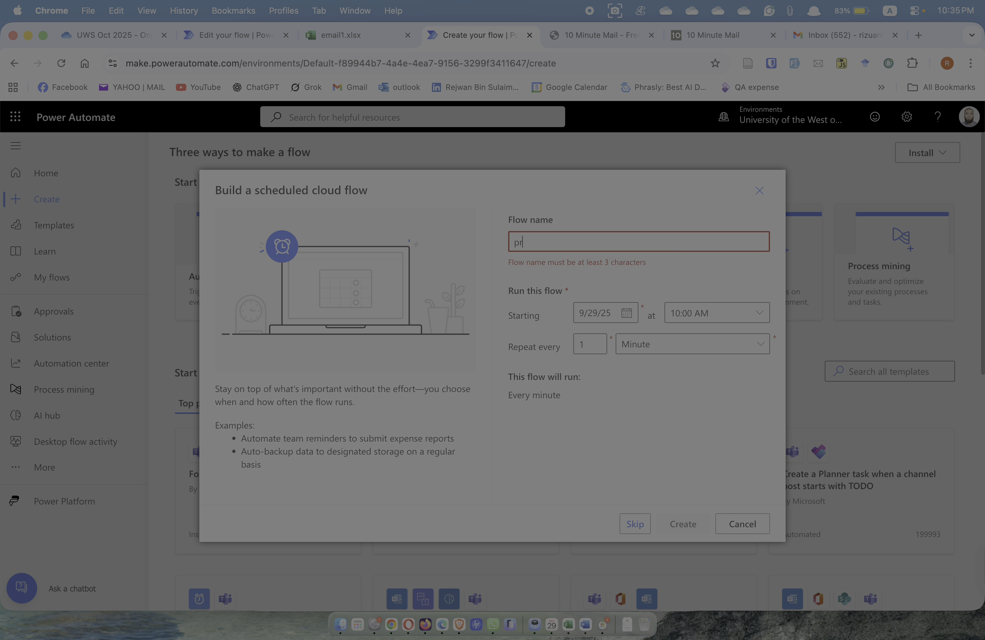
pyautogui.write('ogression')
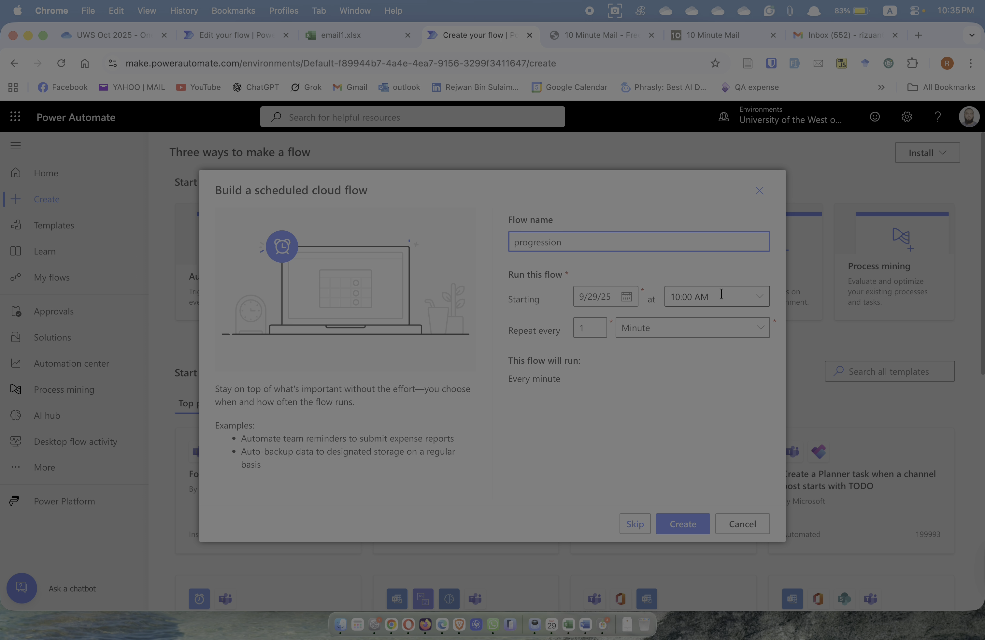
# Set it to start 9/29/25, repeat every 1 second, and create the flow
pyautogui.click(625, 302)
pyautogui.click(627, 436)
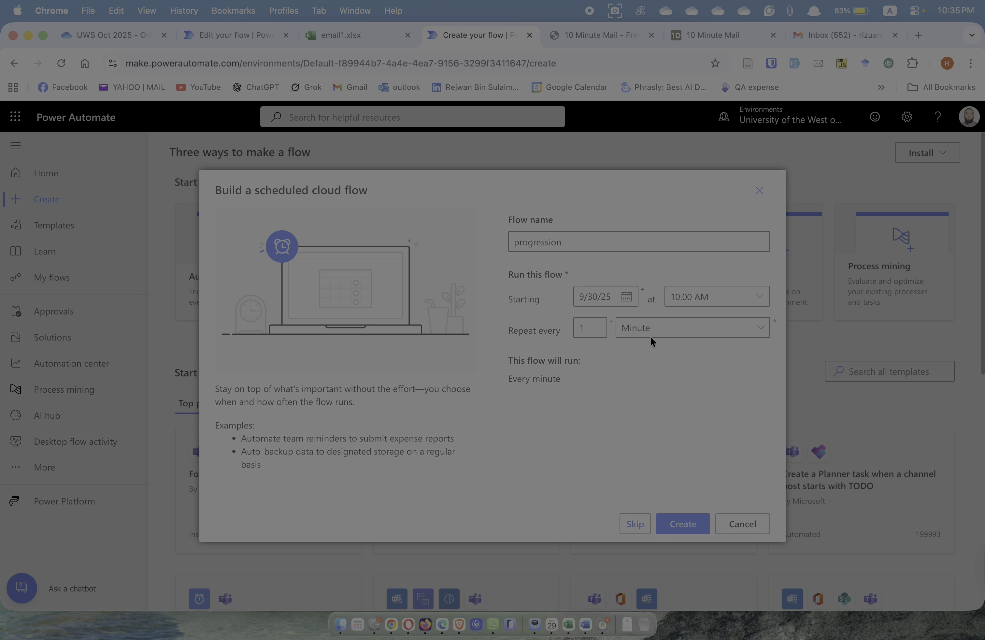
pyautogui.click(701, 329)
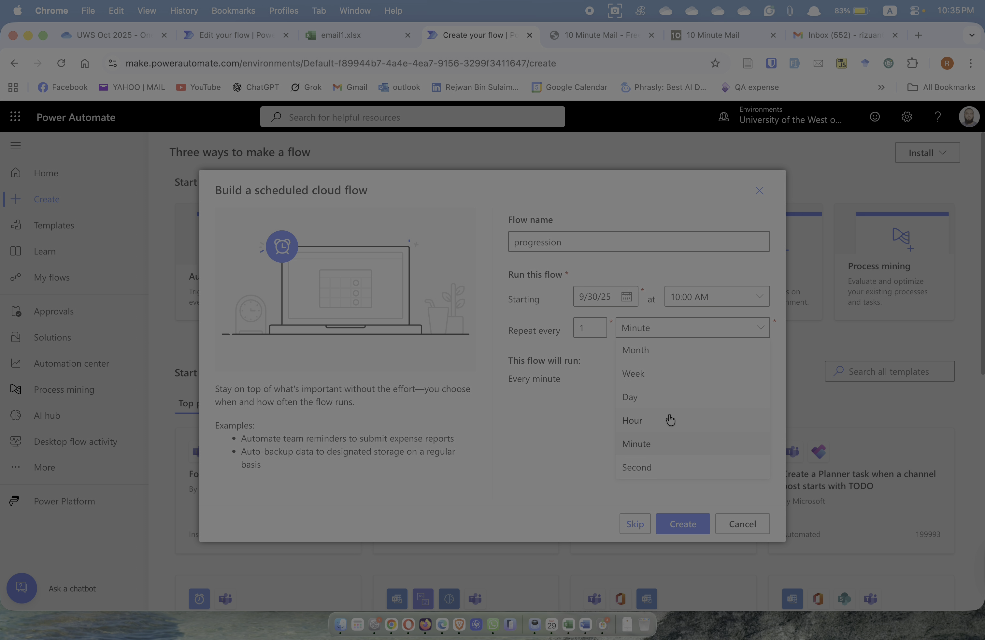
pyautogui.click(656, 465)
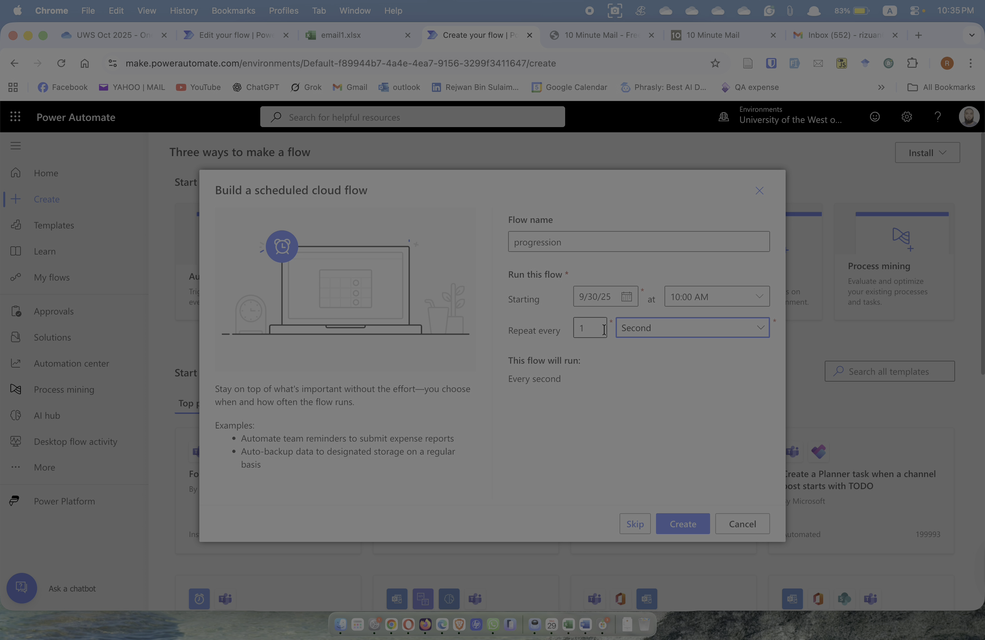
pyautogui.click(625, 301)
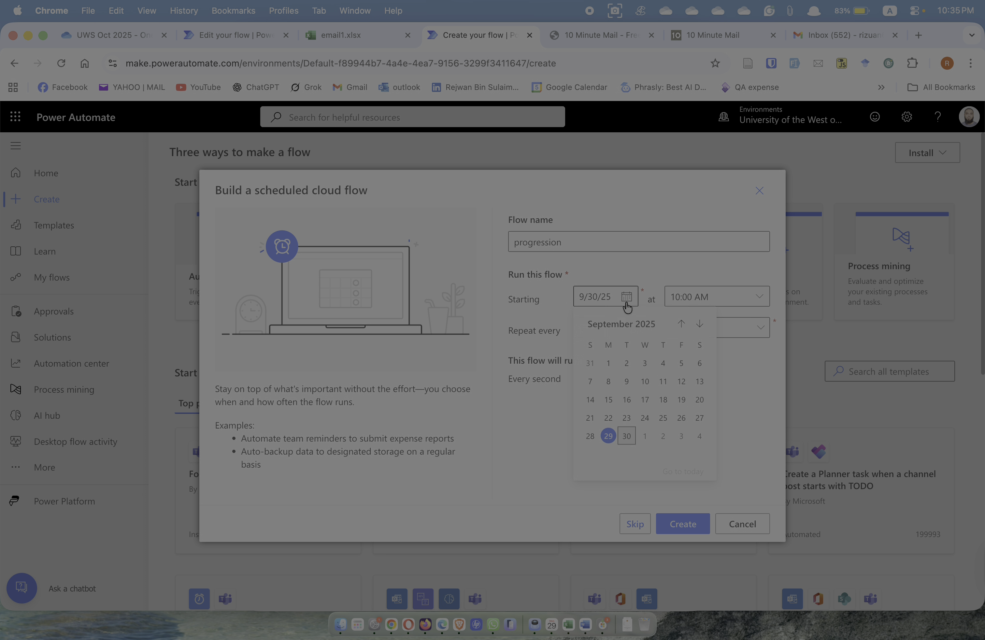
pyautogui.click(608, 436)
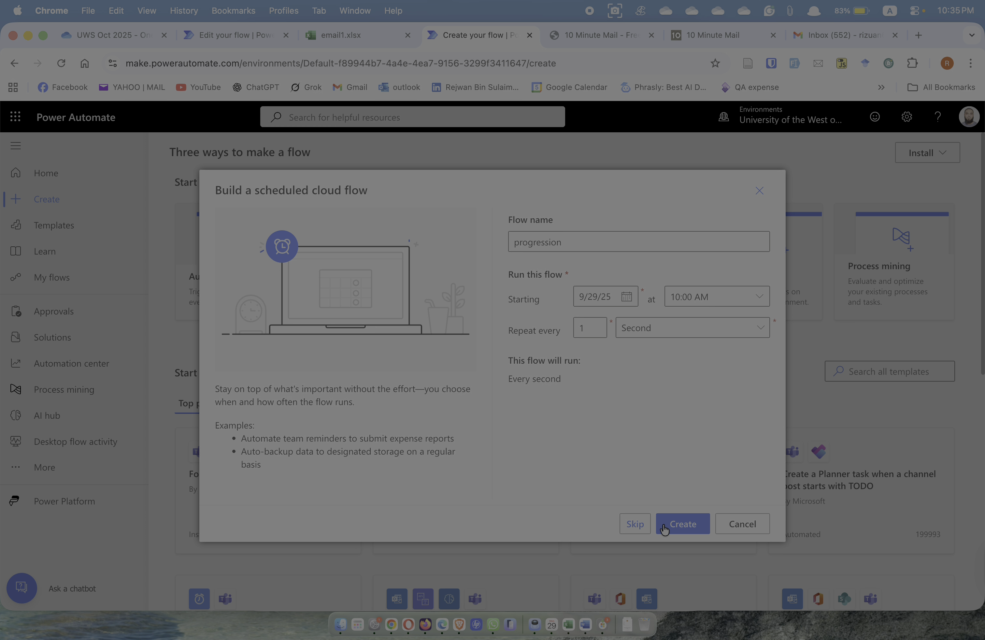
pyautogui.click(682, 527)
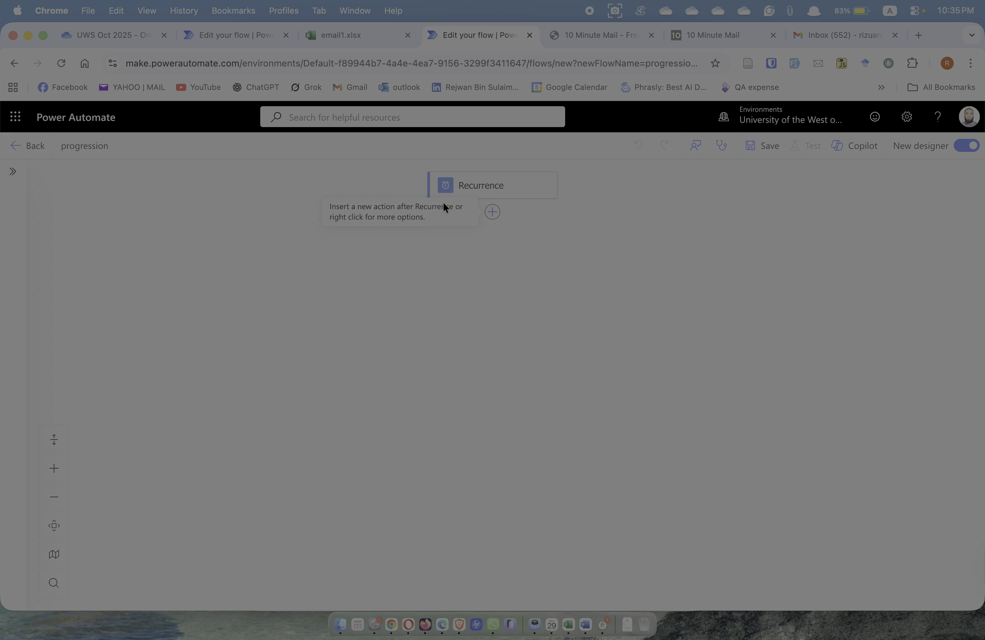
# Search 'excel' for the step after Recurrence and insert 'List rows present in a table'
pyautogui.click(494, 215)
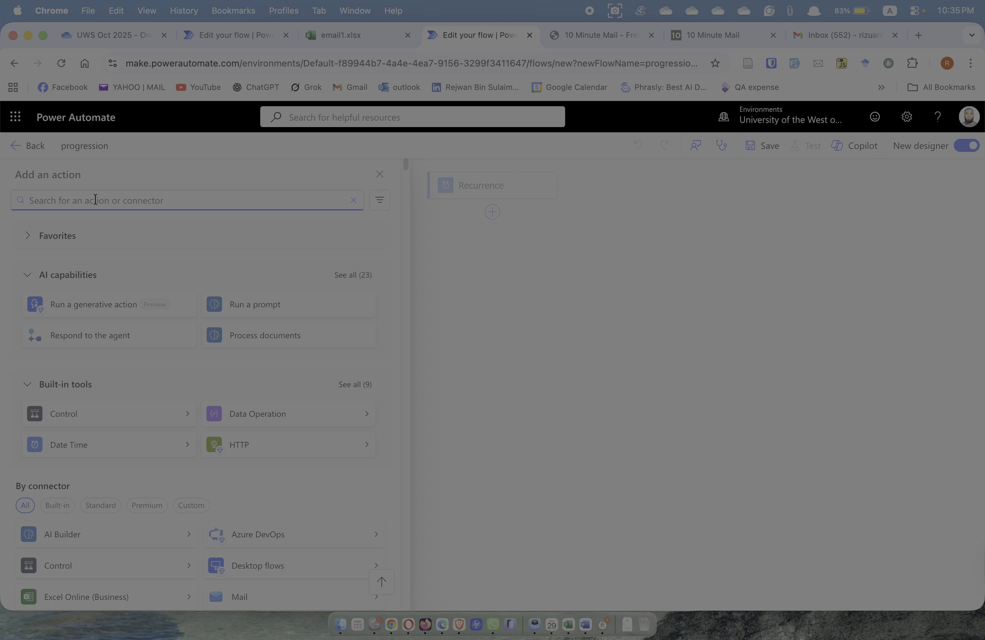
pyautogui.write('excel')
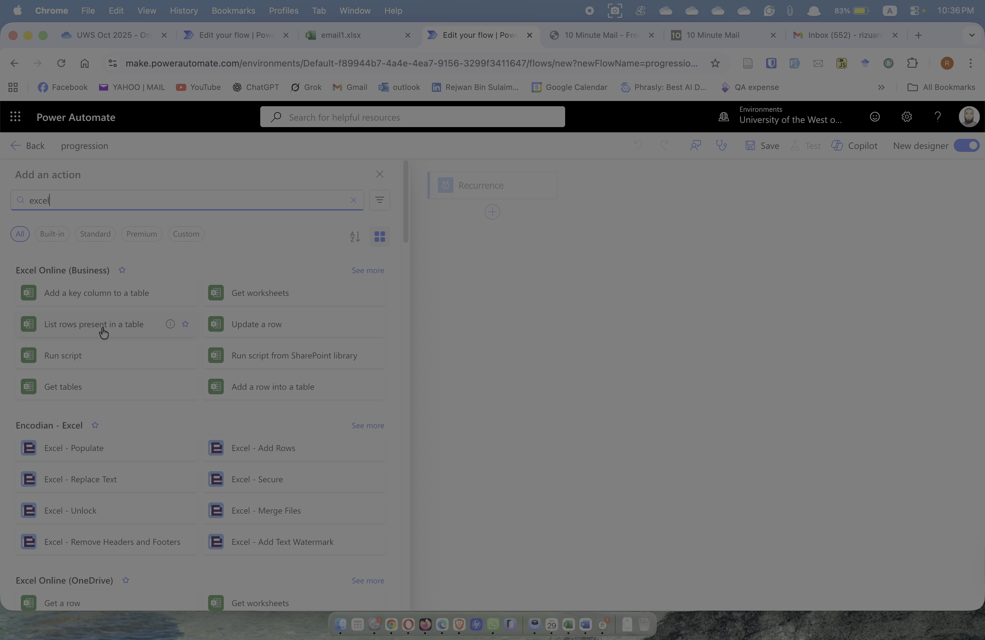
pyautogui.click(344, 36)
pyautogui.click(320, 228)
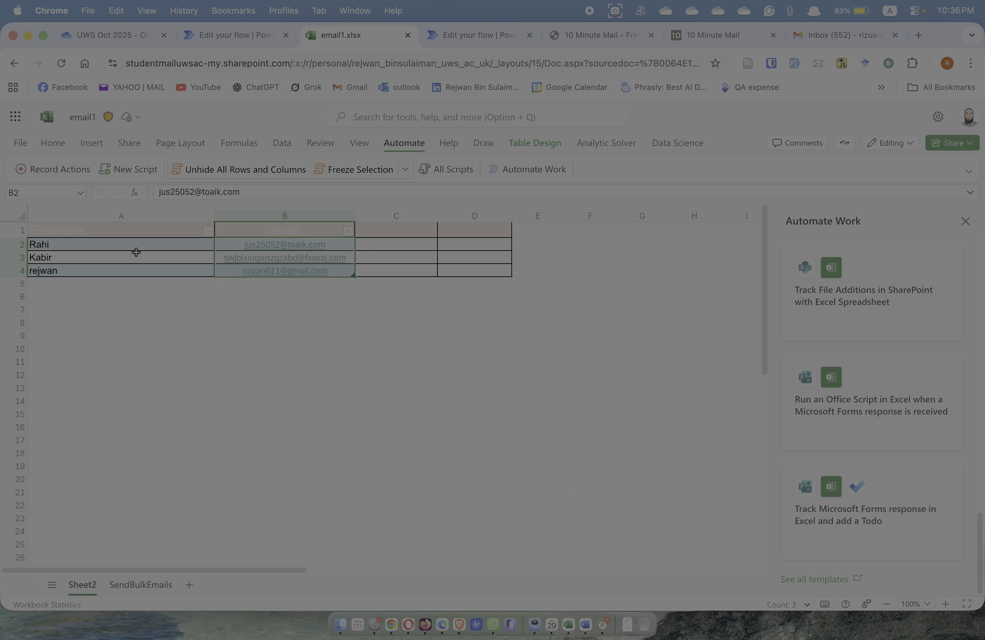
pyautogui.click(453, 35)
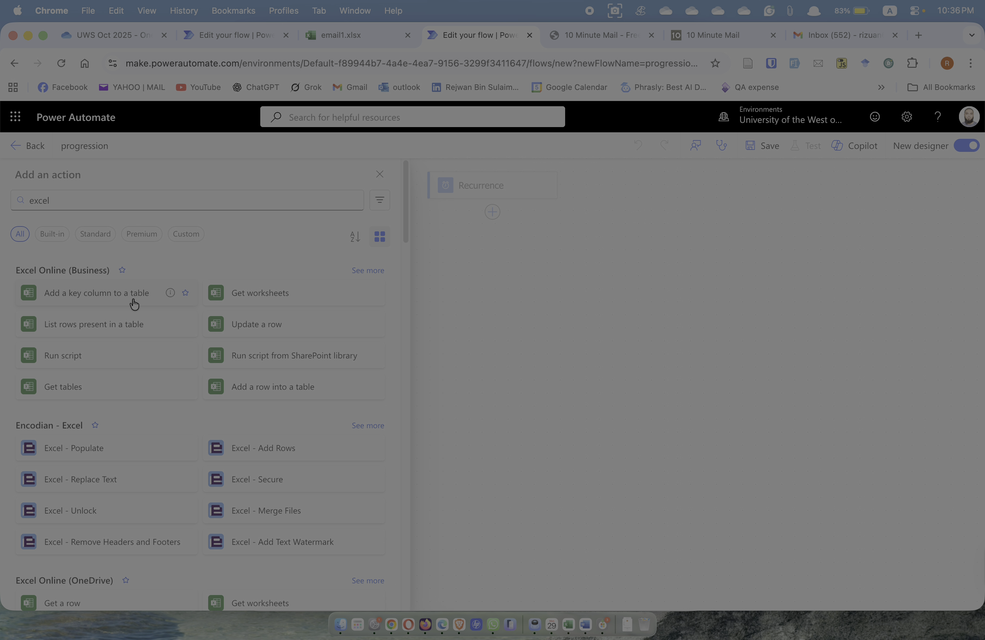
pyautogui.click(115, 326)
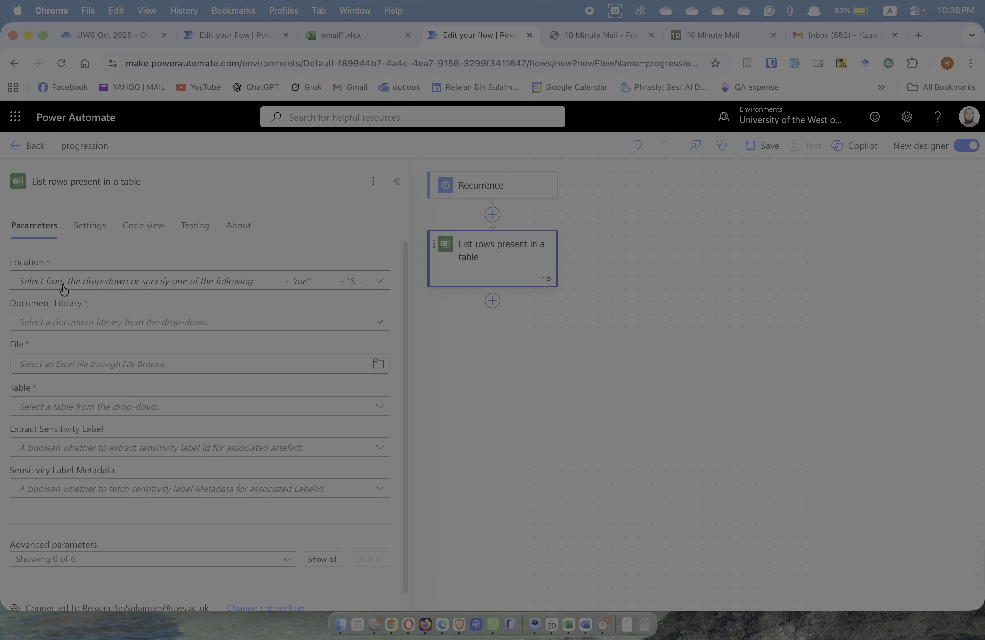
# Set Location to OneDrive for Business and Document Library to OneDrive
pyautogui.click(375, 280)
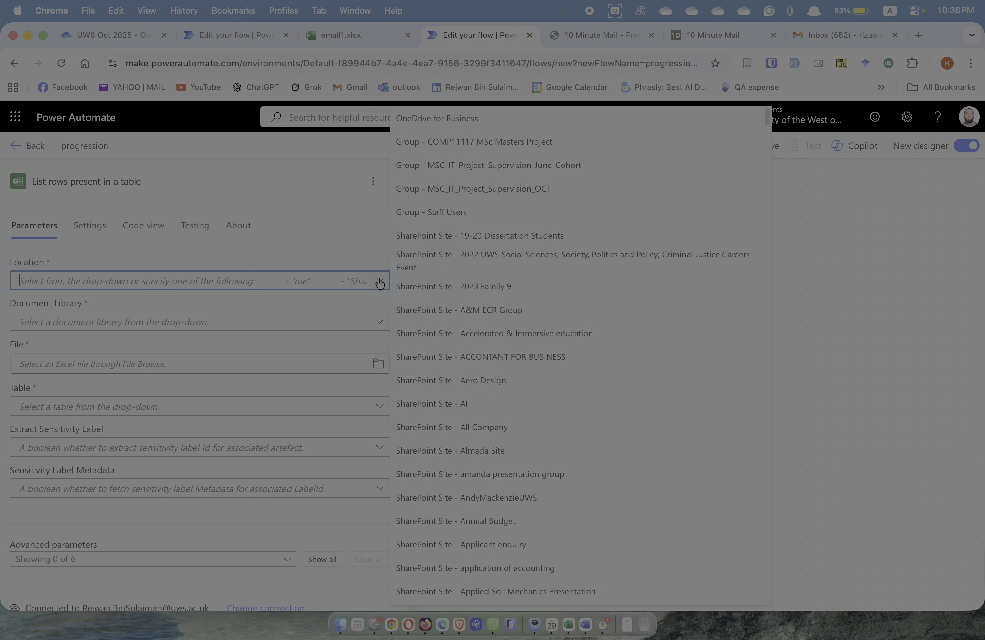
pyautogui.click(438, 118)
pyautogui.click(389, 321)
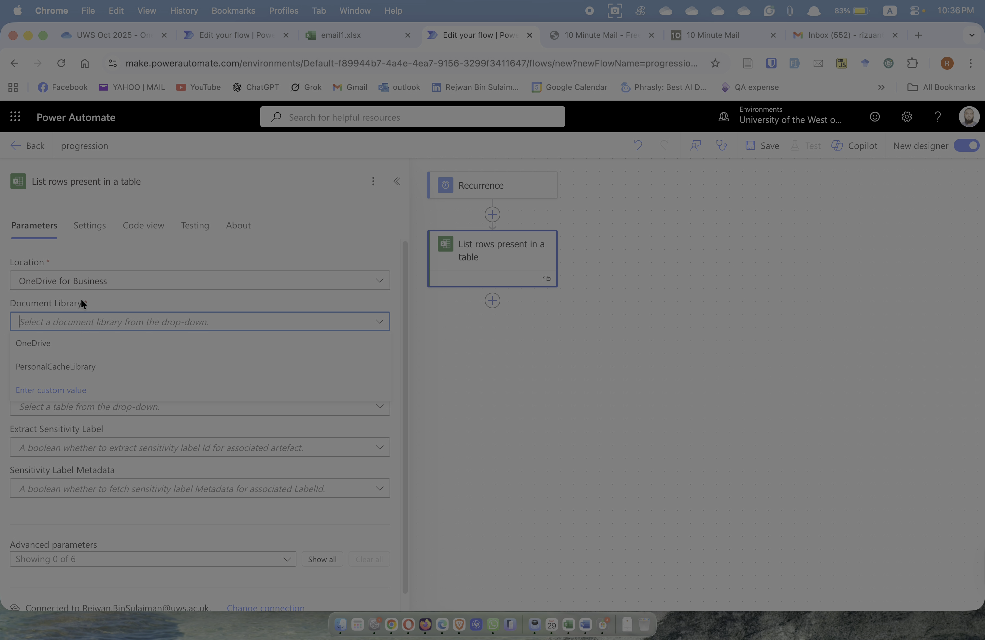
pyautogui.click(55, 339)
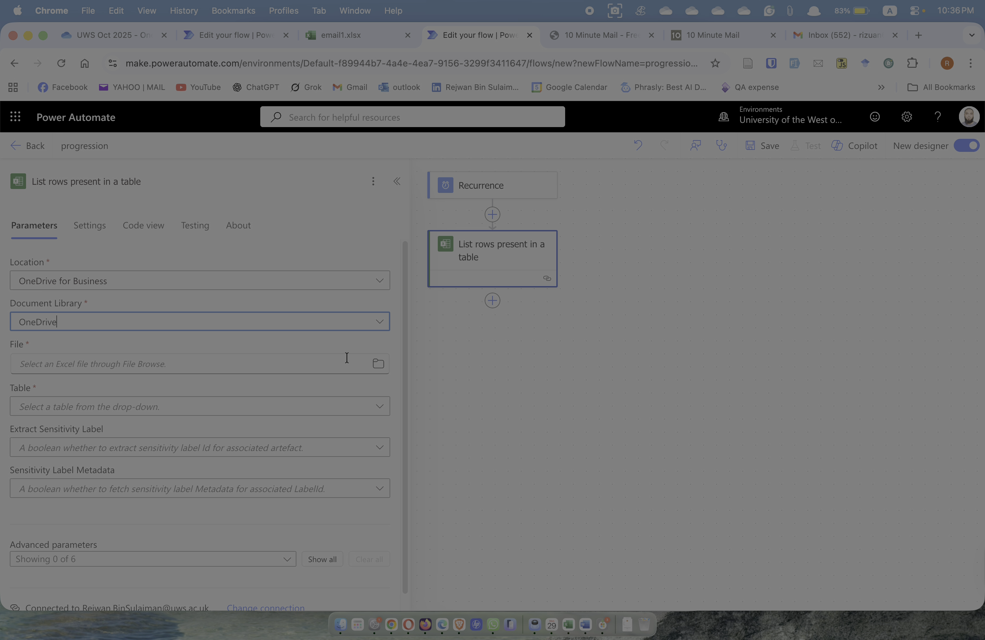
# Browse to the UWS Oct 2025 folder and pick email1.xlsx as the file
pyautogui.click(377, 364)
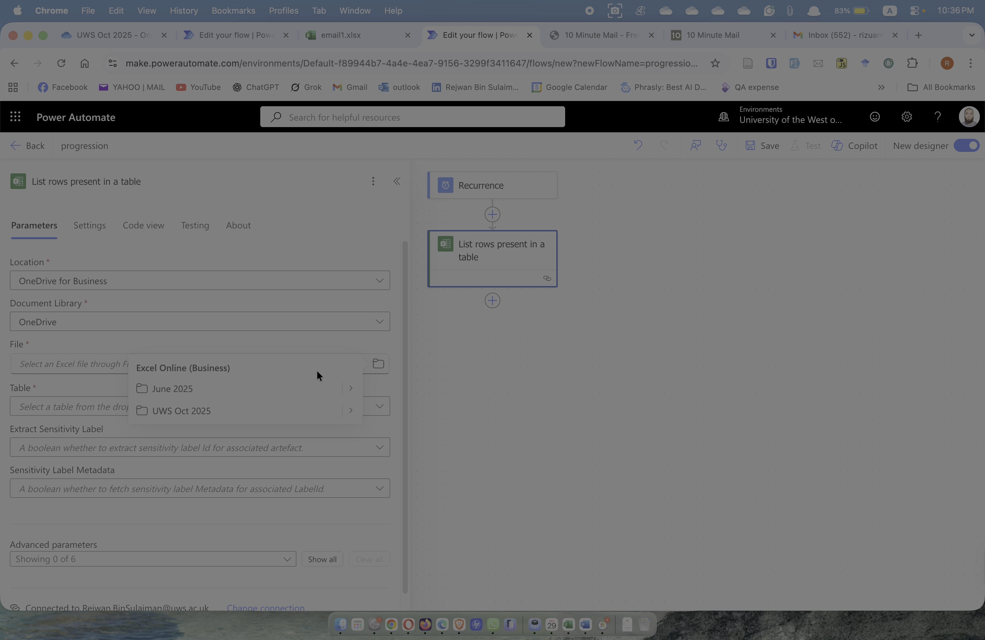
pyautogui.click(352, 412)
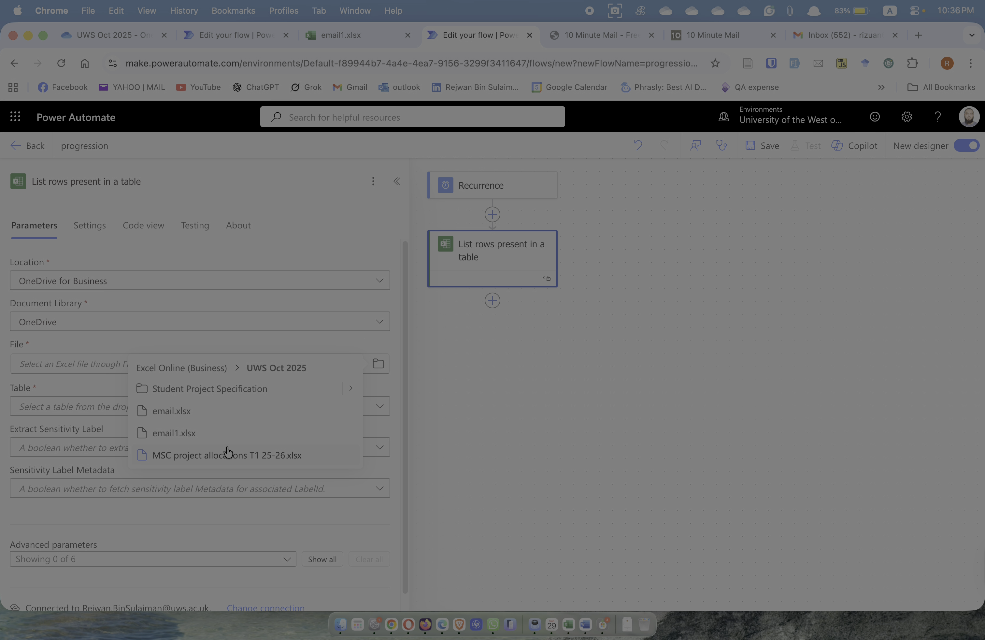
pyautogui.click(349, 33)
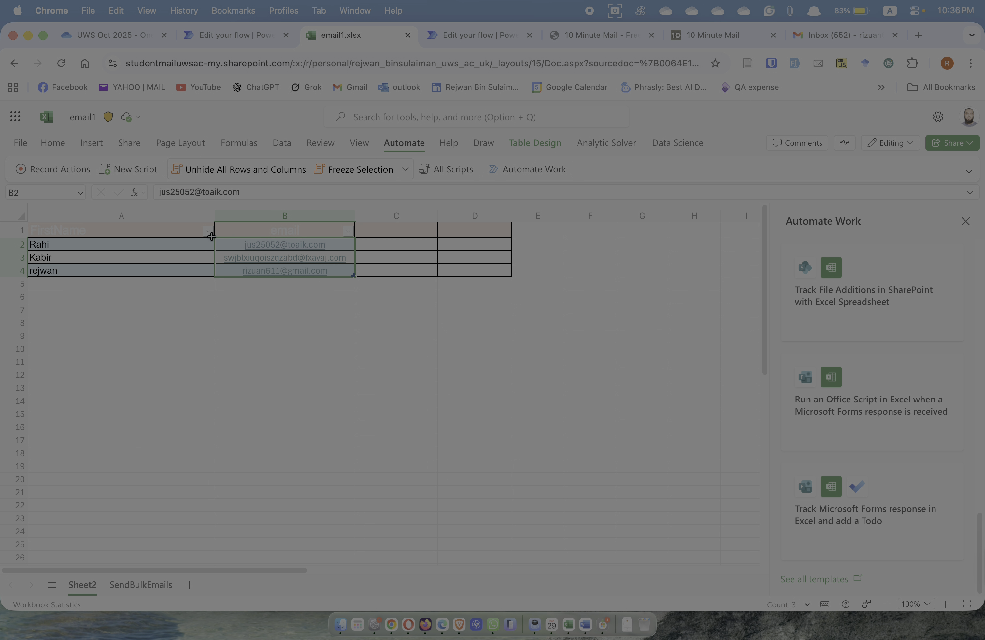
pyautogui.click(463, 34)
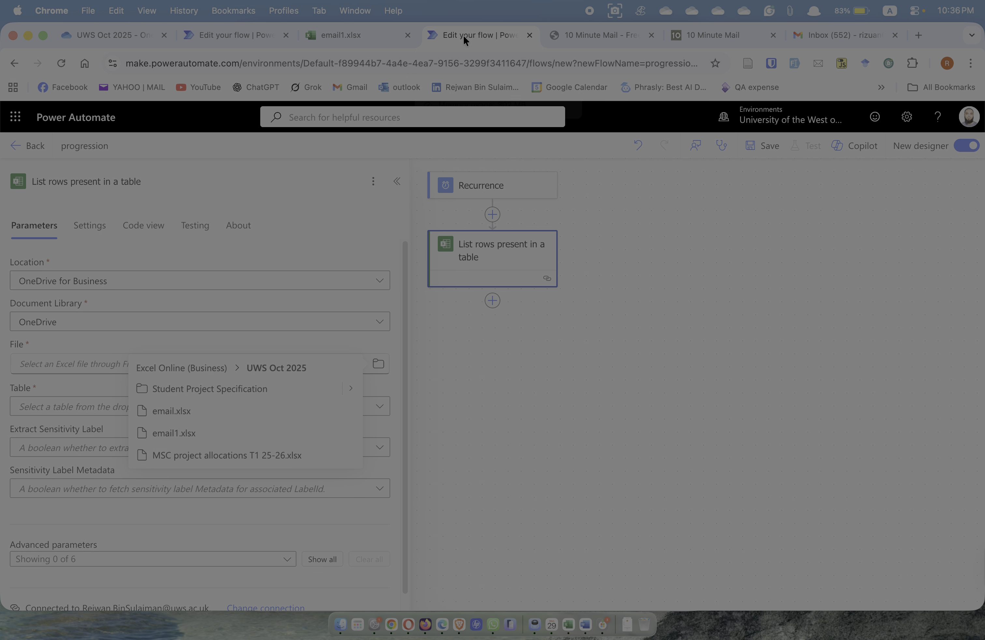
pyautogui.click(173, 431)
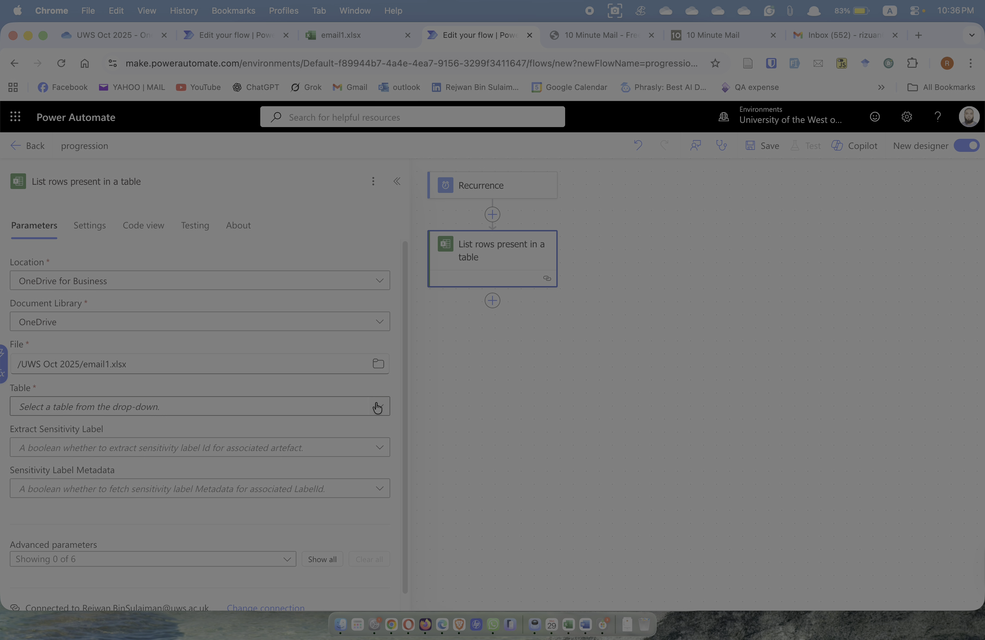
pyautogui.click(341, 34)
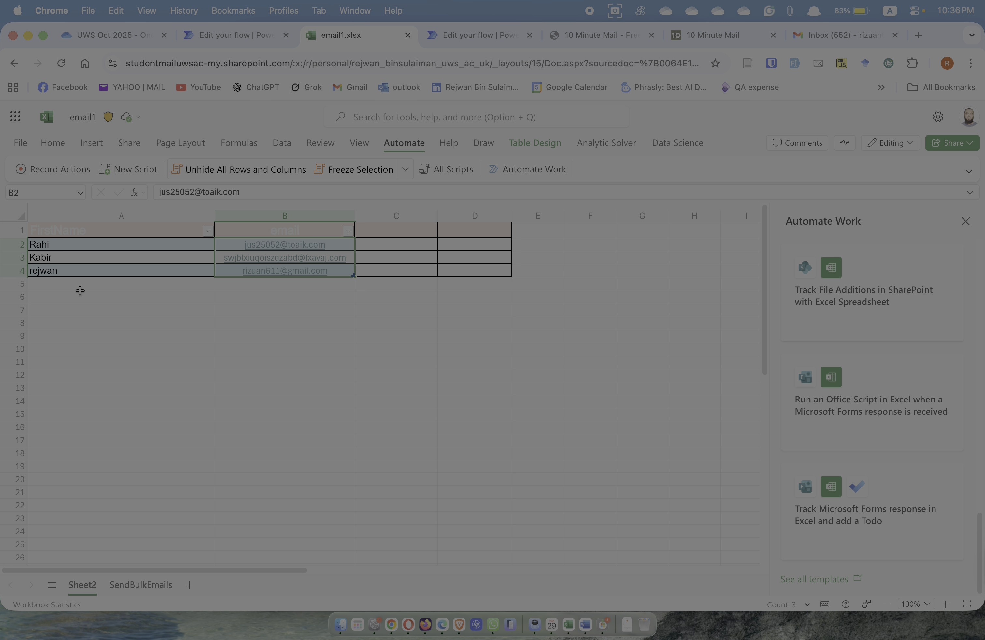
# Select the FirstName and email table range A1:B4 and look over the Home and Insert ribbons
pyautogui.moveTo(50, 227); pyautogui.dragTo(336, 251)
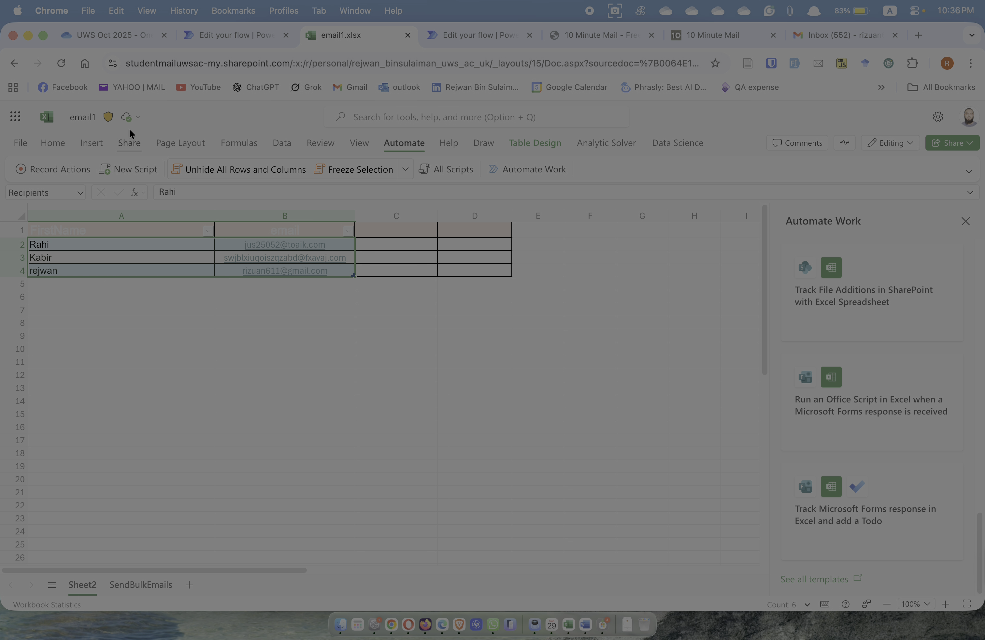
pyautogui.click(83, 356)
pyautogui.moveTo(73, 232); pyautogui.dragTo(319, 259)
pyautogui.click(285, 334)
pyautogui.moveTo(114, 233); pyautogui.dragTo(343, 271)
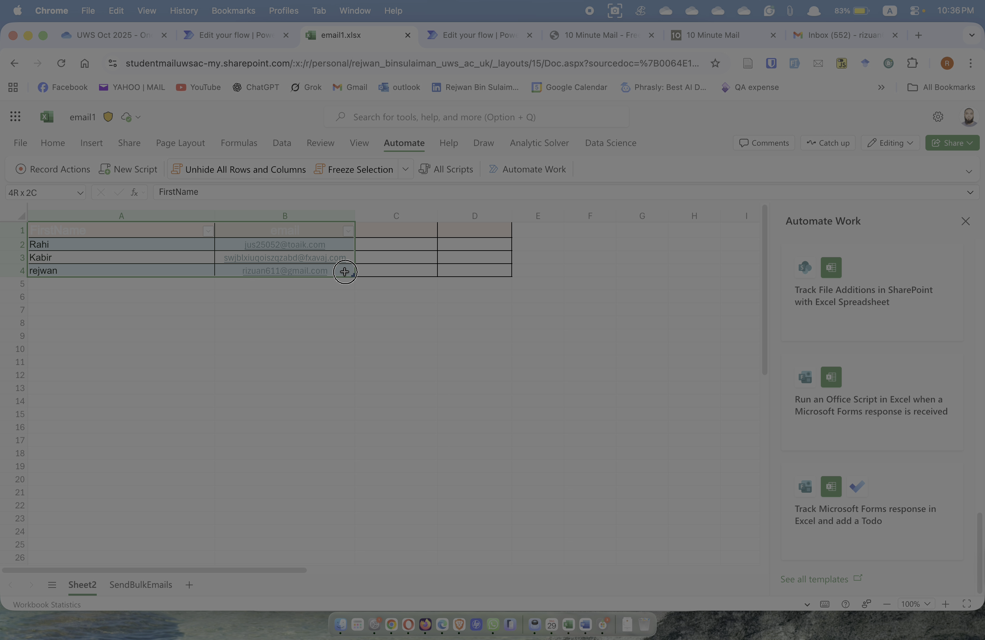
pyautogui.click(55, 143)
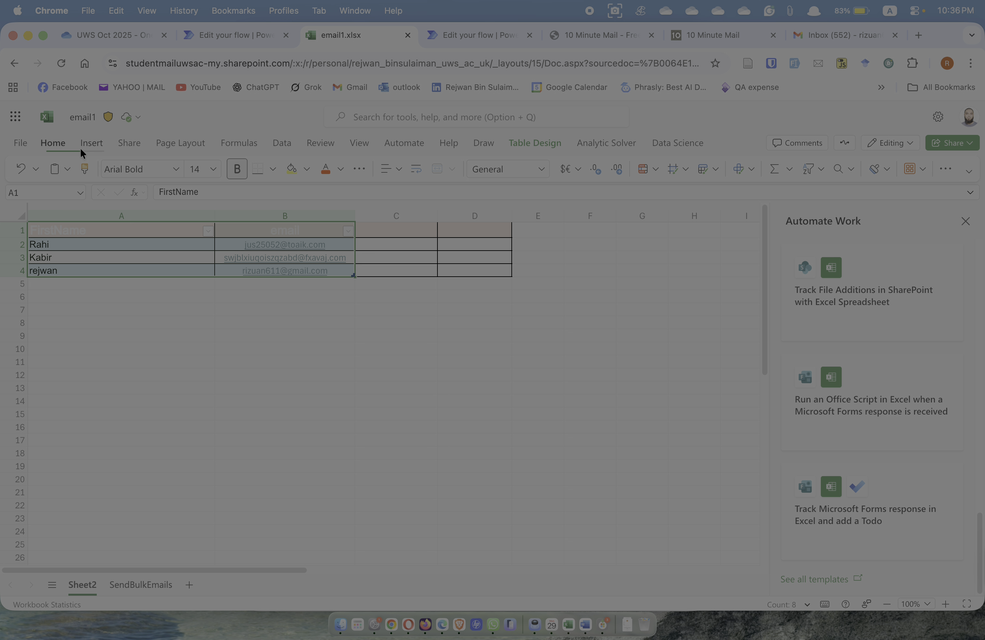
pyautogui.click(92, 142)
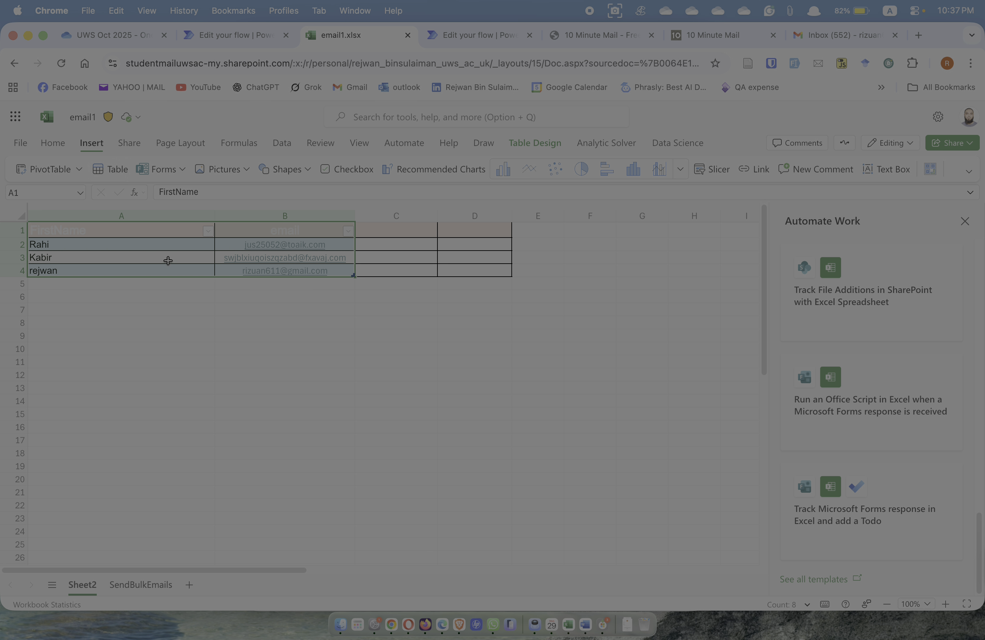
# Choose Recipients in the List rows step's Table dropdown, then return to email1.xlsx
pyautogui.click(469, 37)
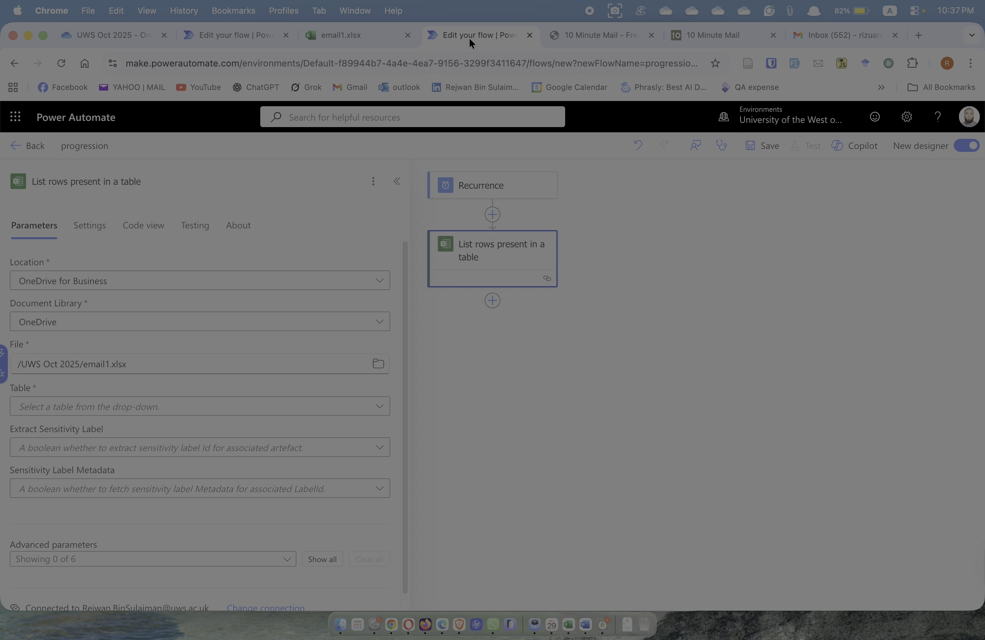
pyautogui.click(48, 409)
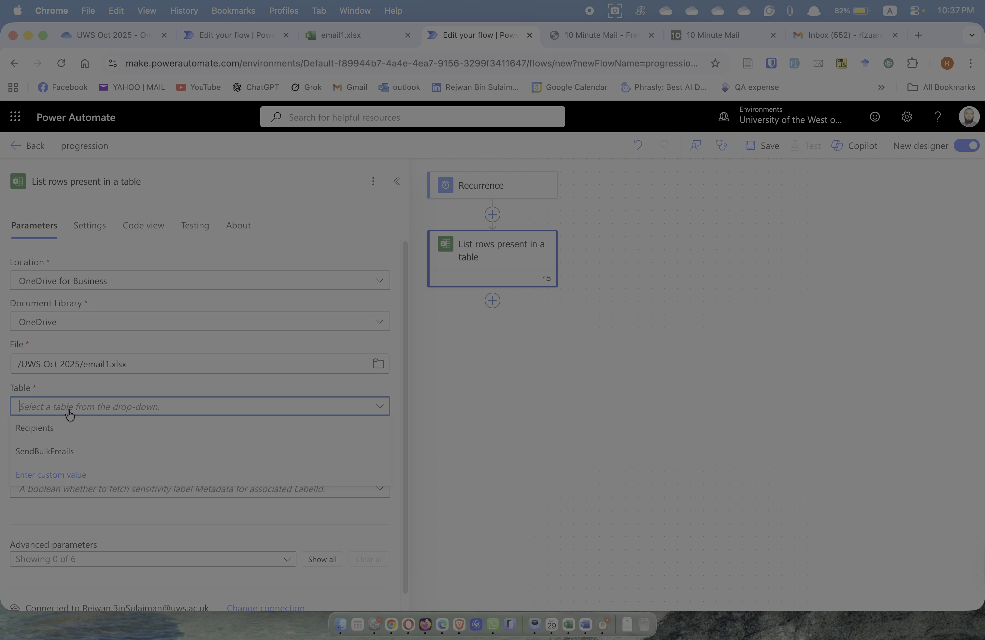
pyautogui.click(44, 432)
pyautogui.click(358, 36)
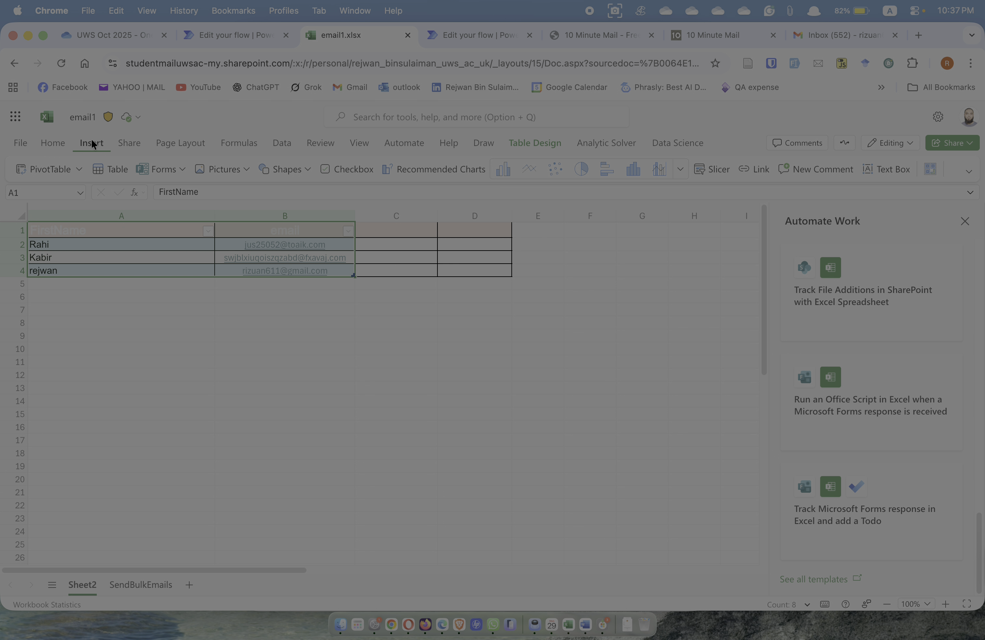
# Switch Excel to the Classic Ribbon and browse its File, Insert, Share and Home tabs
pyautogui.click(968, 171)
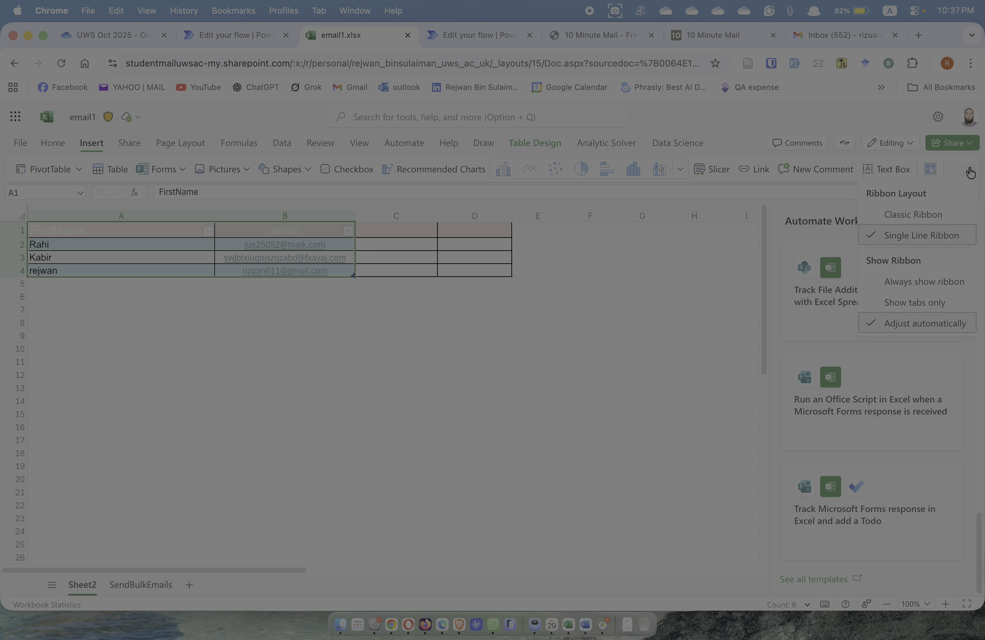
pyautogui.click(935, 212)
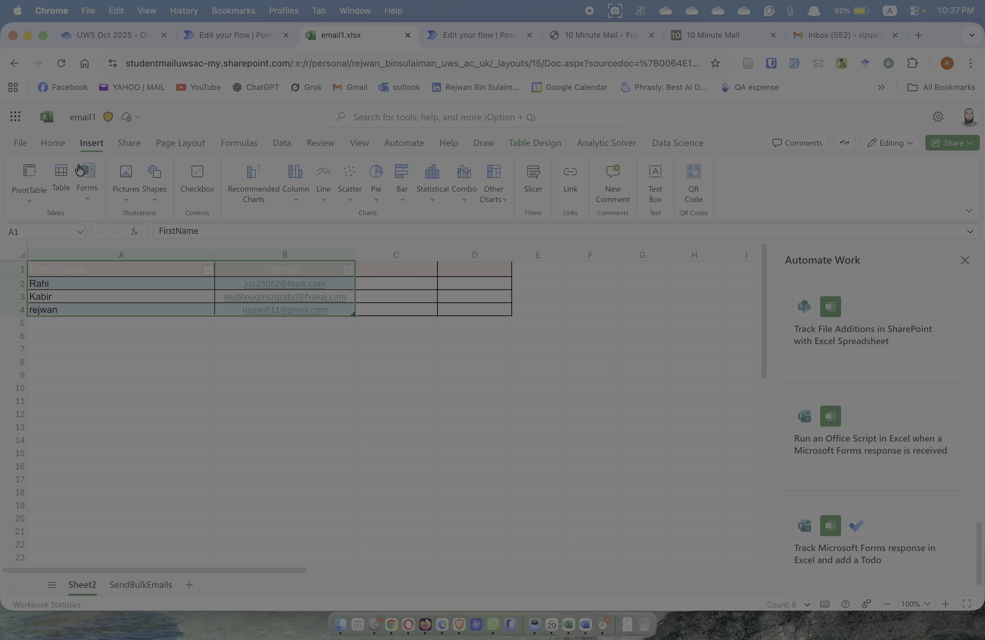
pyautogui.click(50, 142)
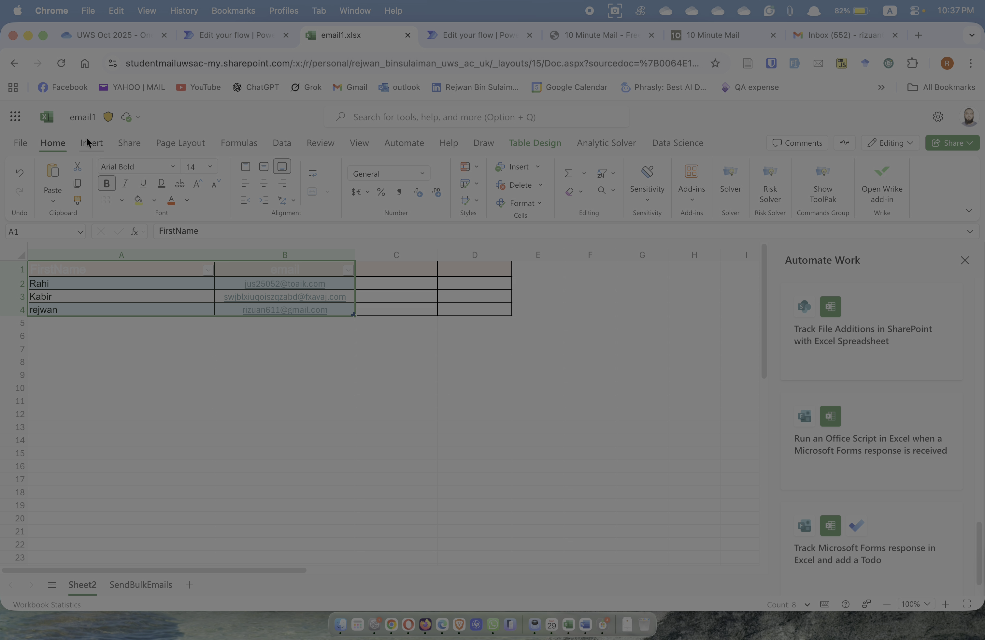
pyautogui.click(21, 145)
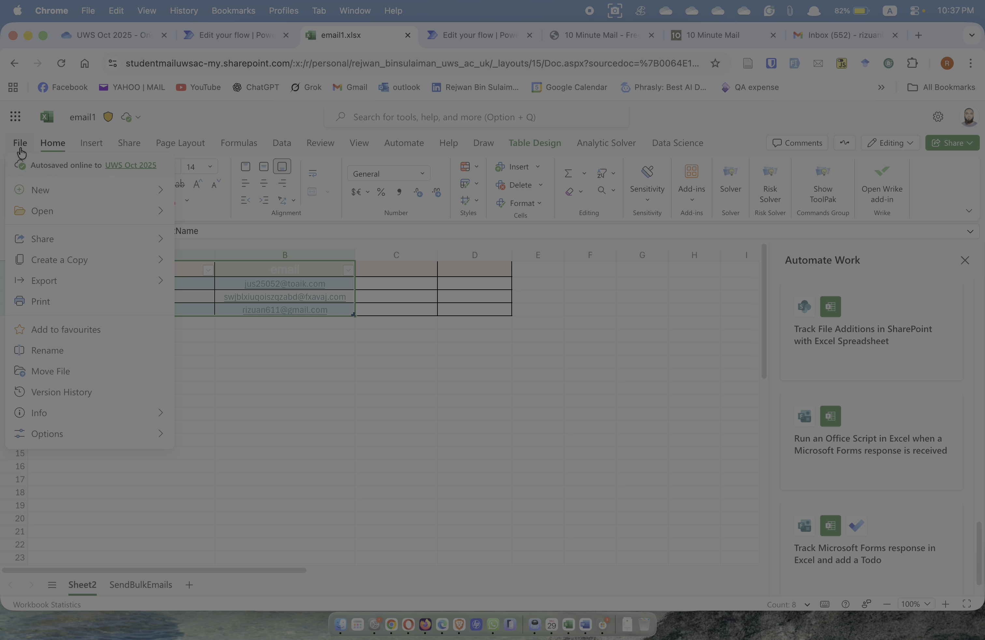
pyautogui.click(225, 373)
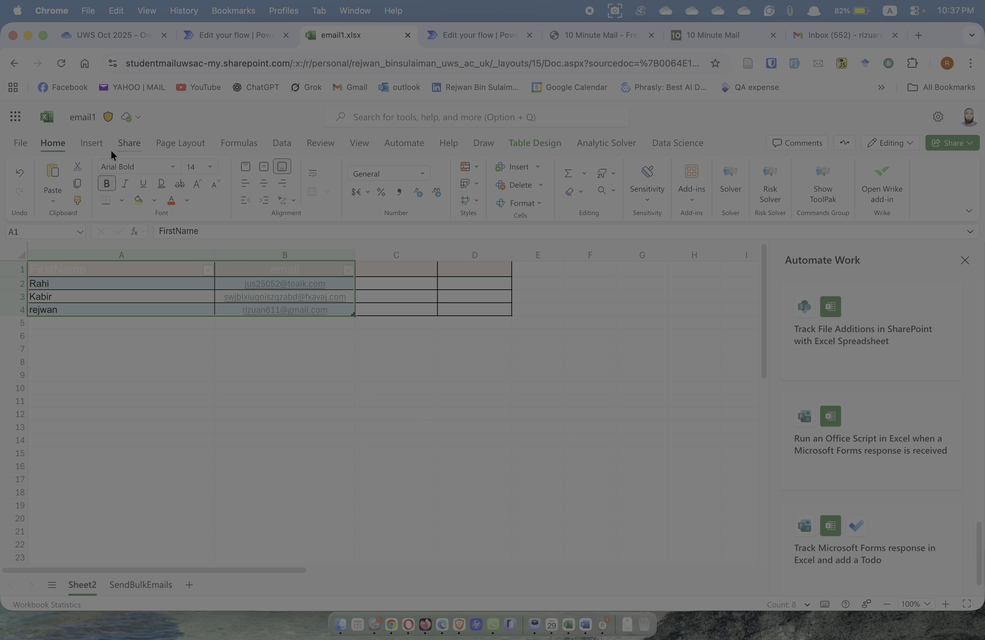
pyautogui.click(95, 144)
pyautogui.click(124, 145)
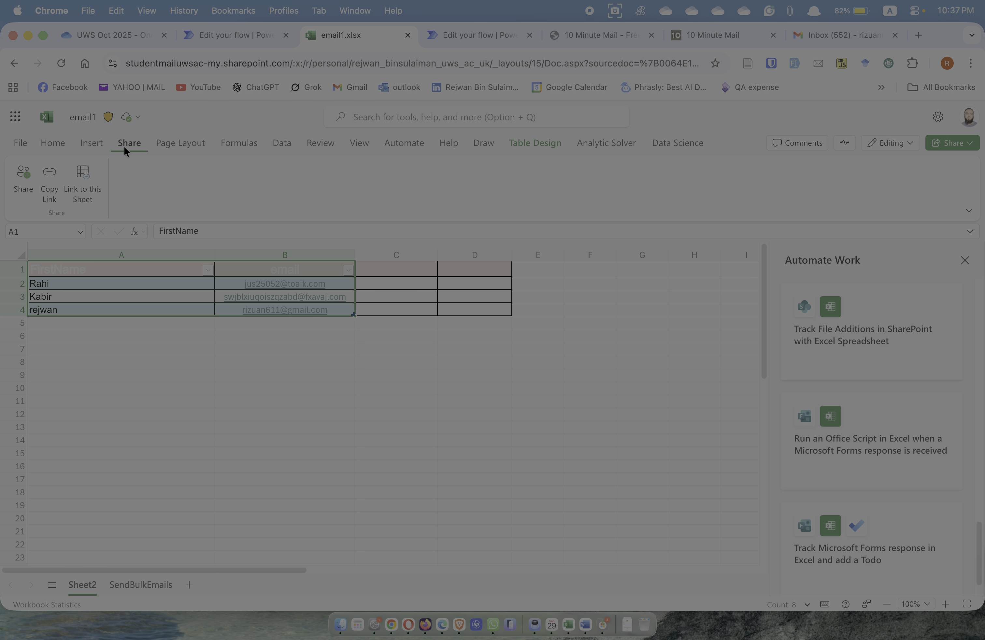
pyautogui.click(59, 148)
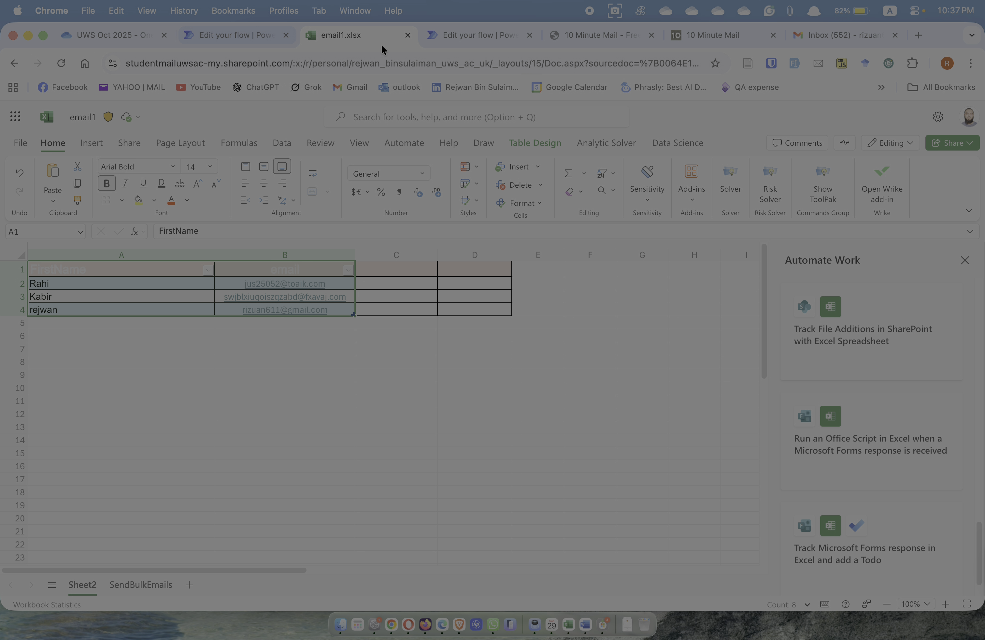
pyautogui.click(456, 34)
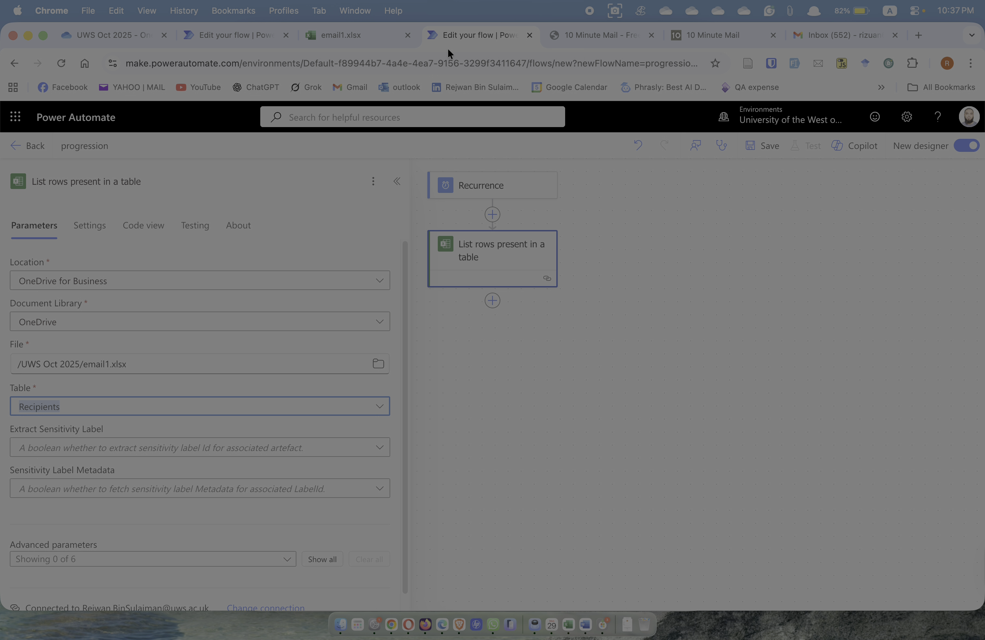
# Scroll past the List rows parameters and bring up the 10 Minute Mail inbox
pyautogui.scroll(-1, 135, 359)
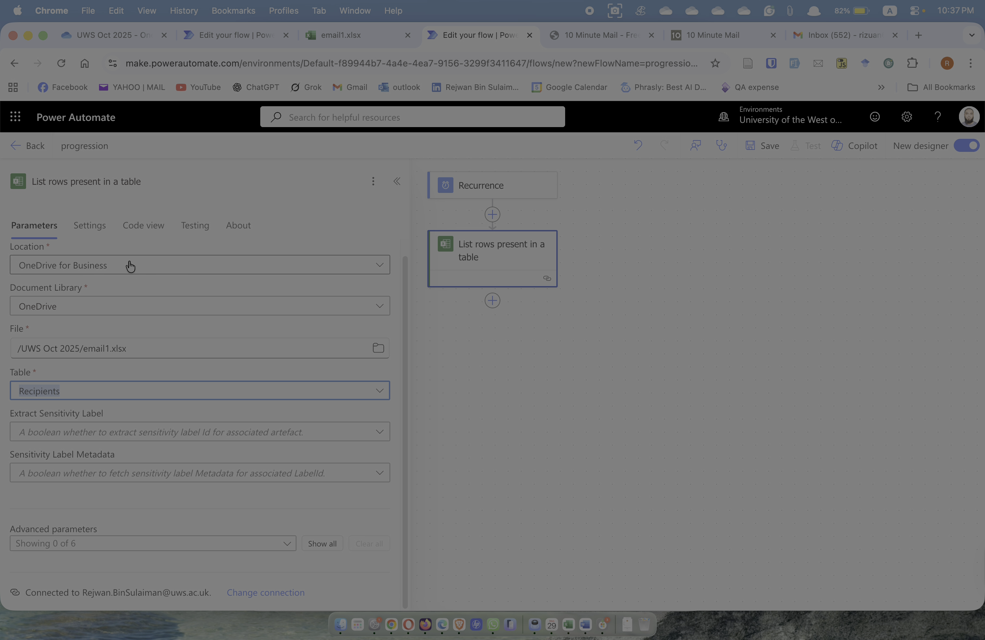
pyautogui.click(617, 35)
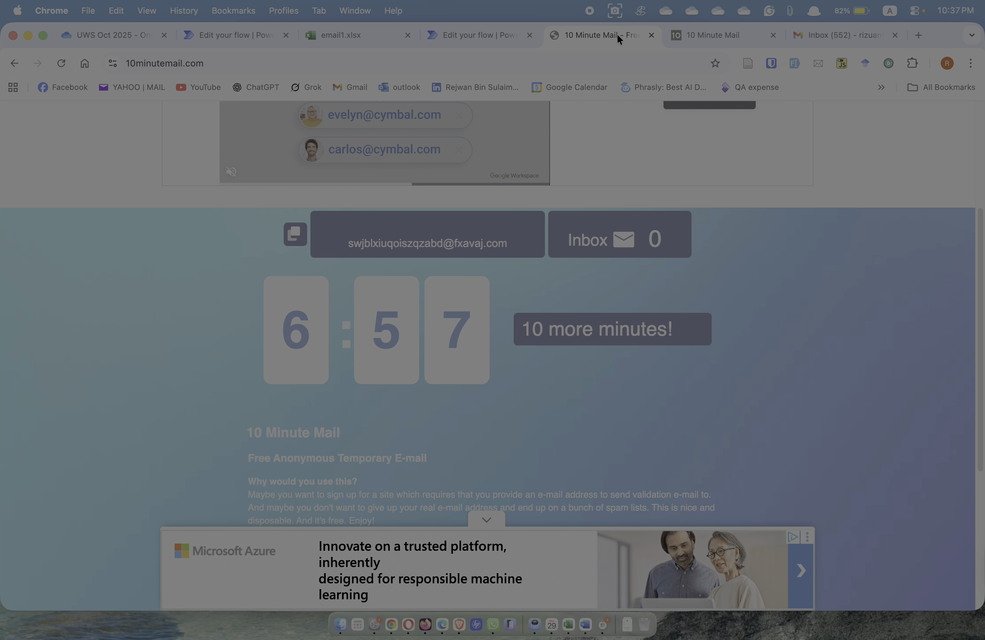
# Close the ad and renew the 10 Minute Mail address for another 10 minutes
pyautogui.scroll(-3, 541, 357)
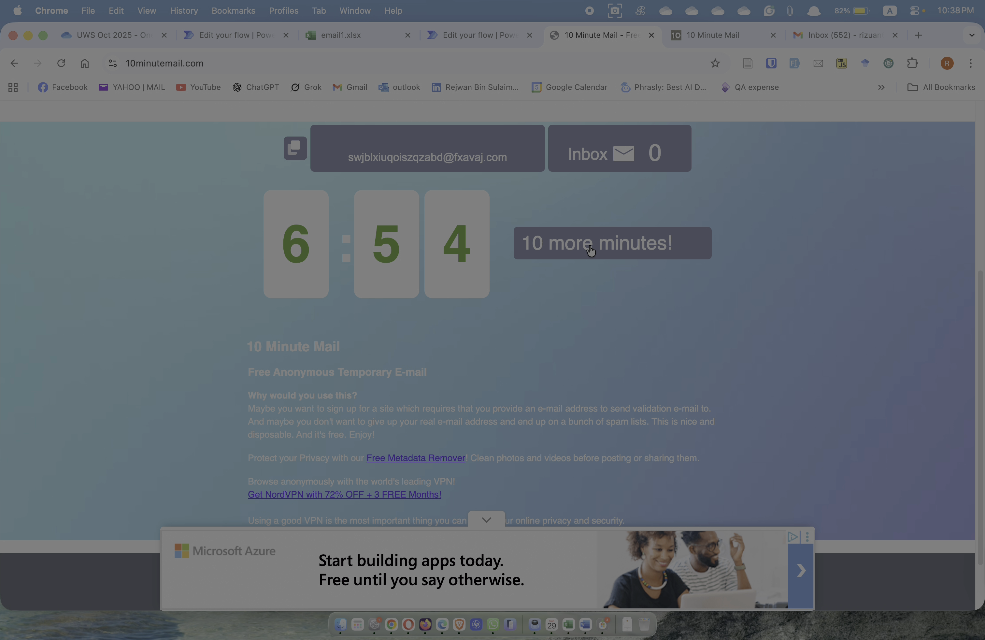
pyautogui.click(587, 257)
pyautogui.click(741, 37)
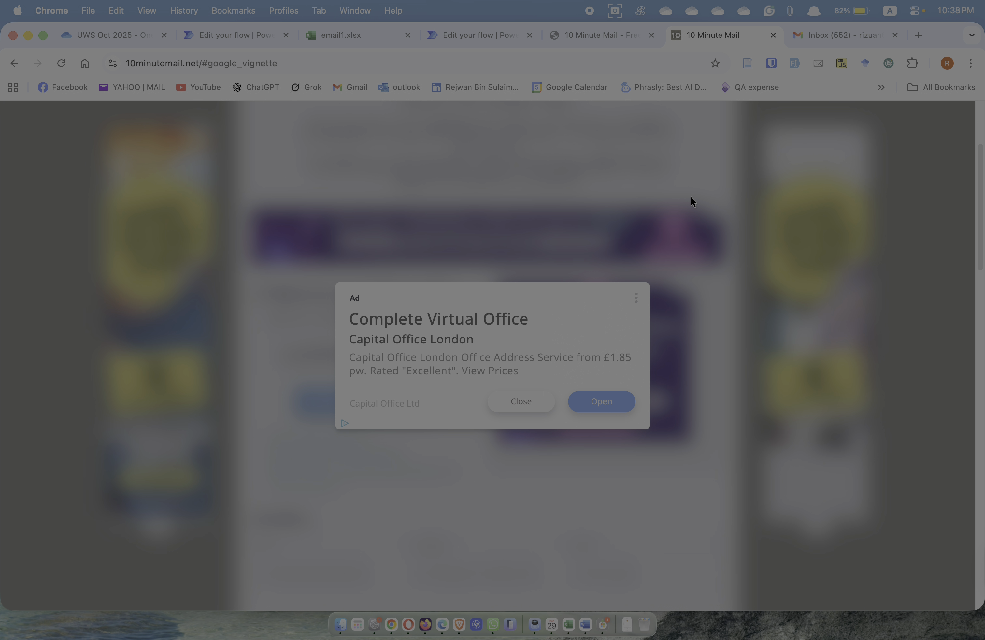
pyautogui.click(537, 403)
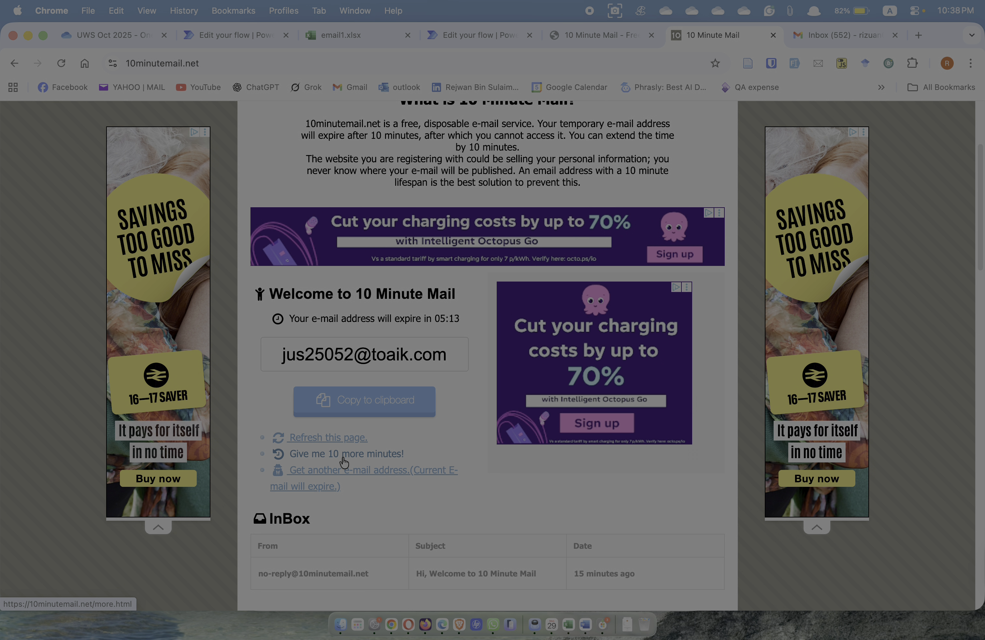
pyautogui.click(347, 455)
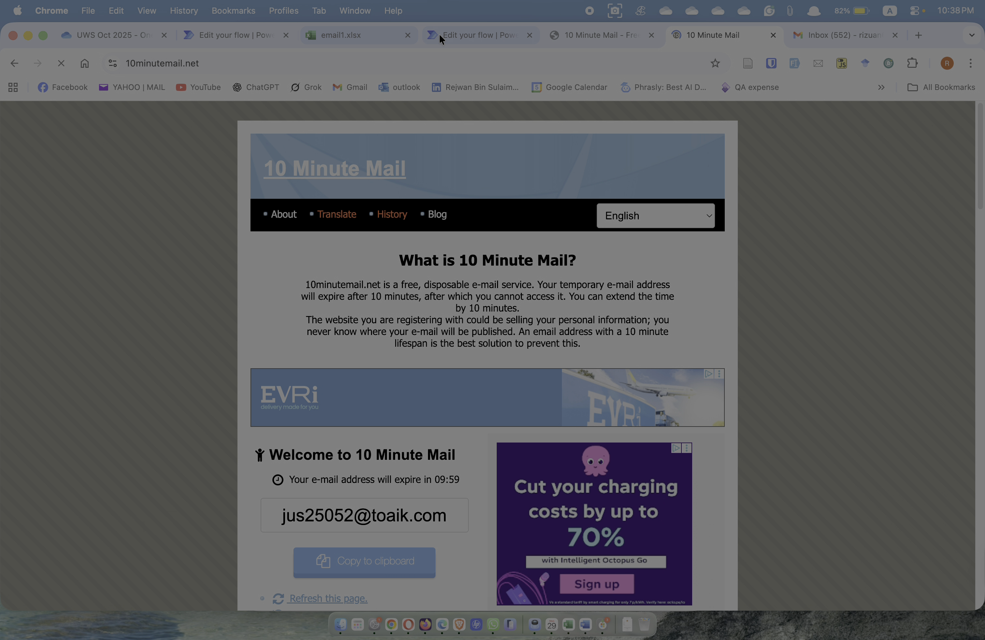
pyautogui.click(458, 34)
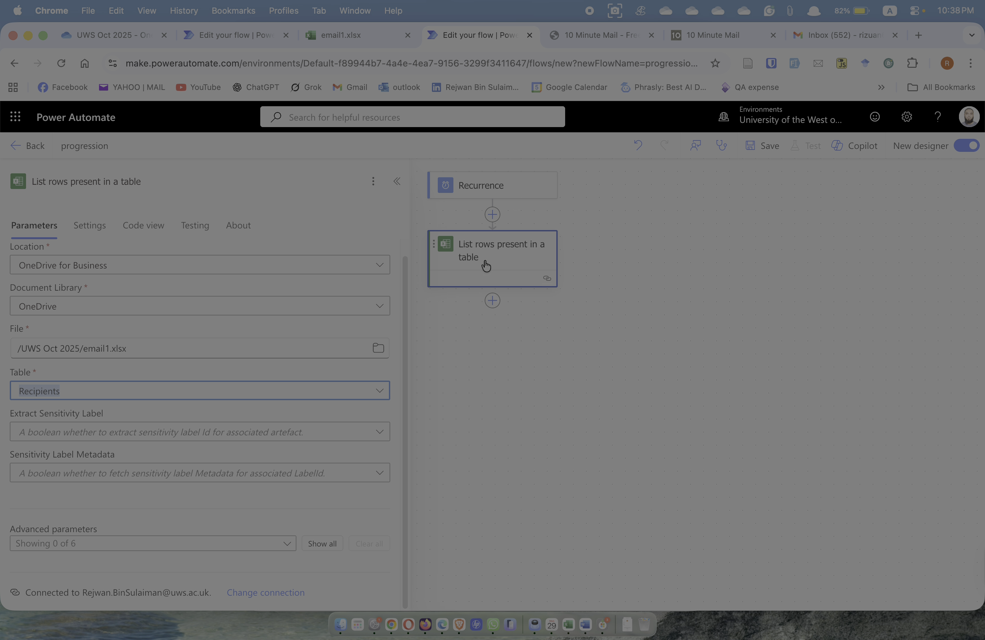
# Add an Office 365 Outlook 'Send an email (V2)' action below List rows, found by searching 'ema'
pyautogui.click(493, 302)
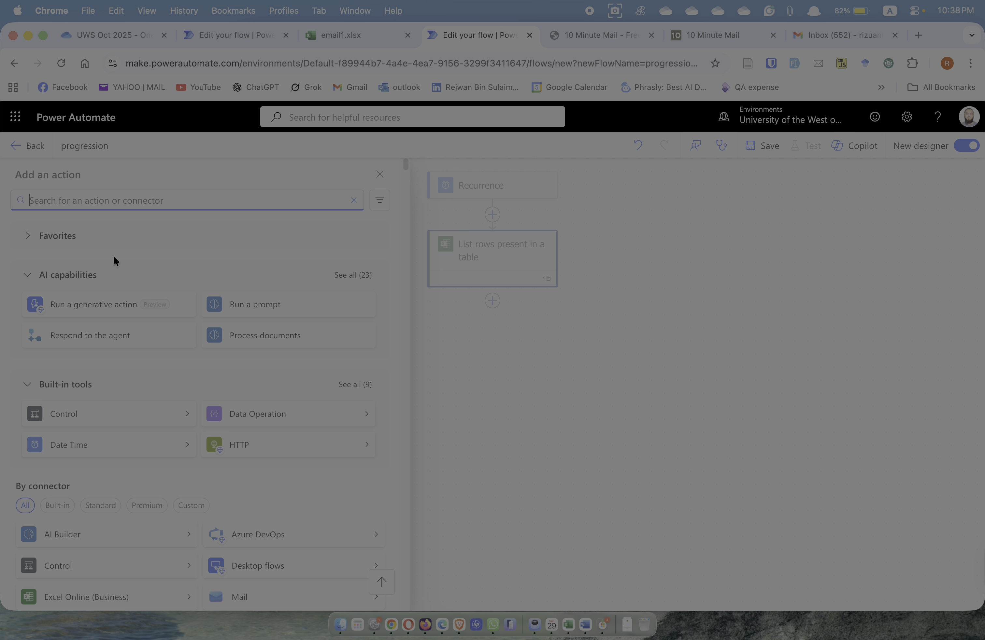
pyautogui.write('e')
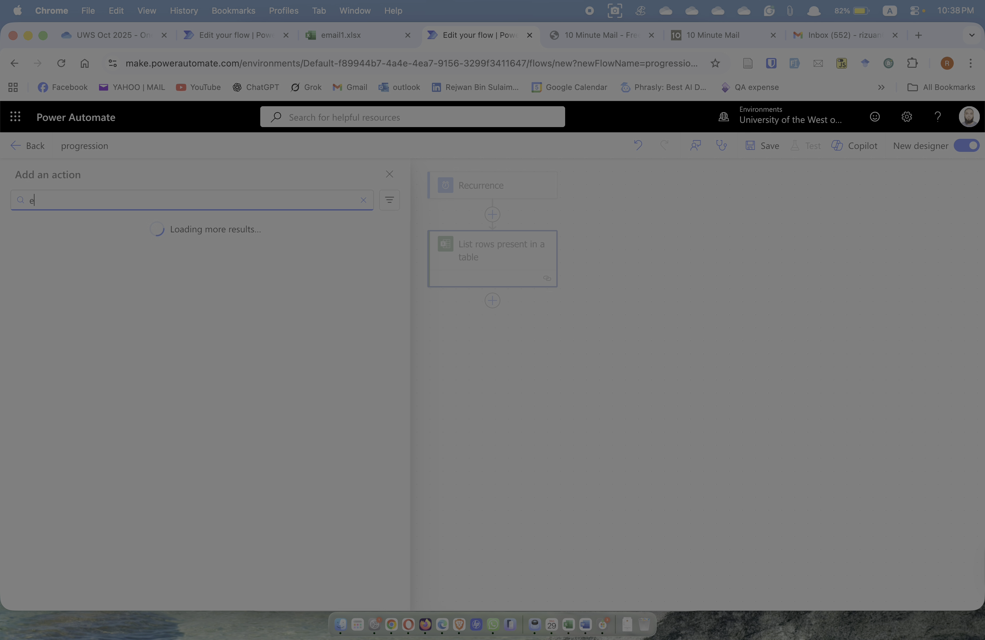
pyautogui.write('mail')
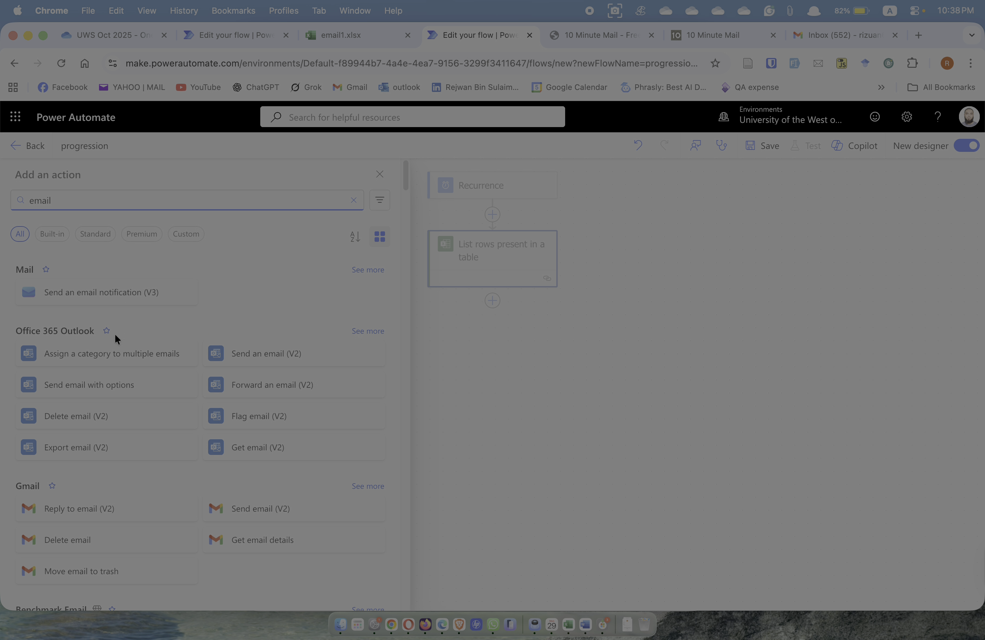
pyautogui.click(297, 357)
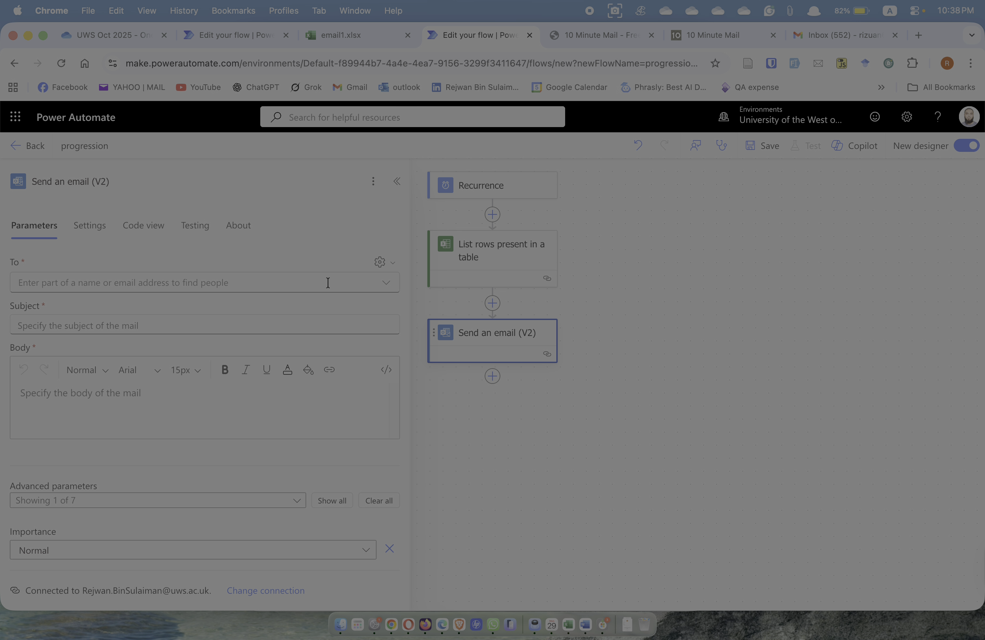
# Switch the email's To field to dynamic content and show the List rows outputs
pyautogui.click(385, 287)
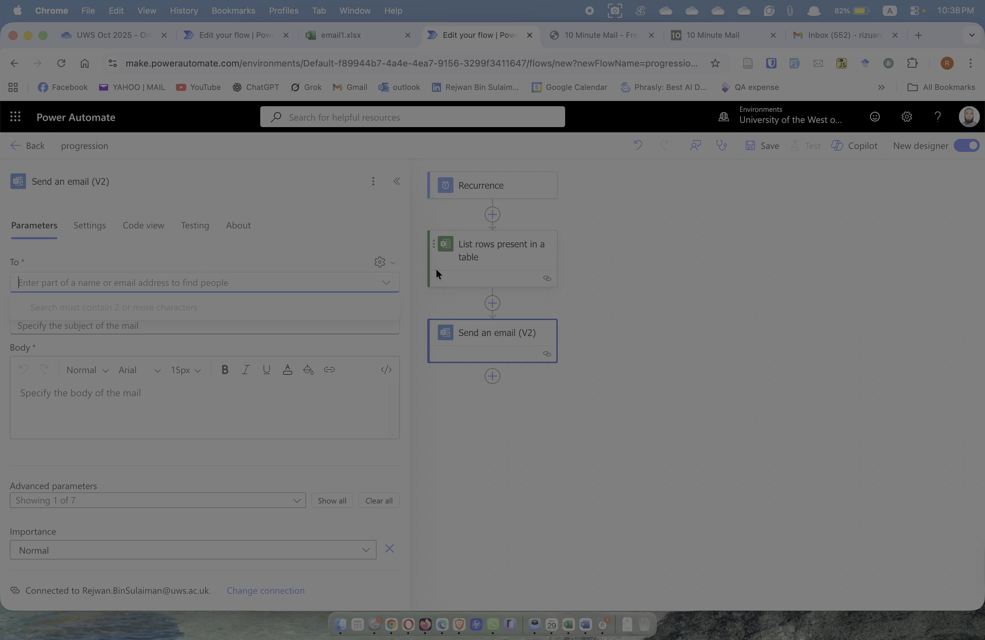
pyautogui.click(390, 263)
pyautogui.click(371, 285)
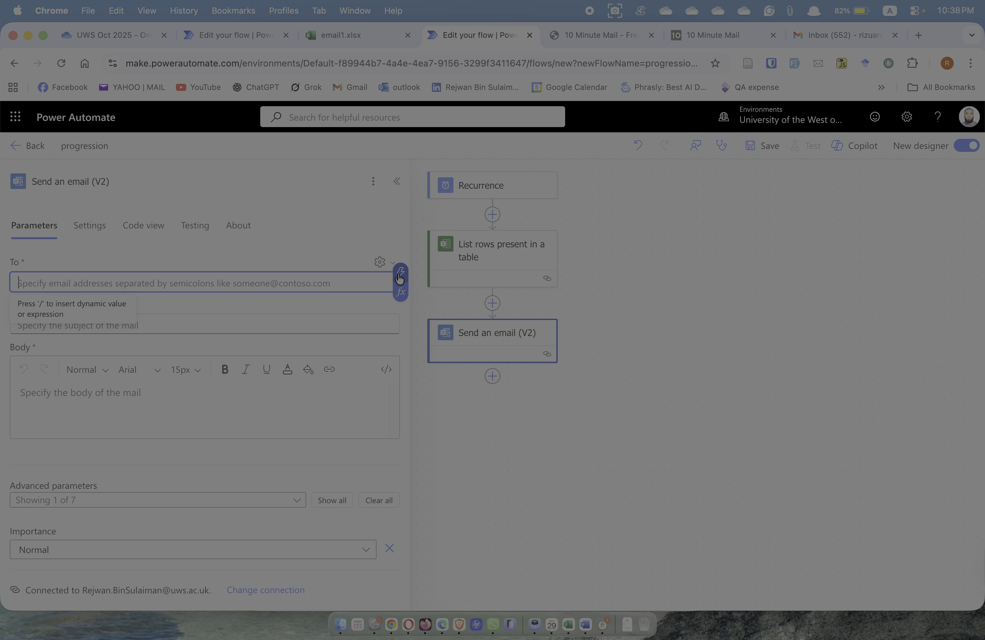
pyautogui.click(401, 274)
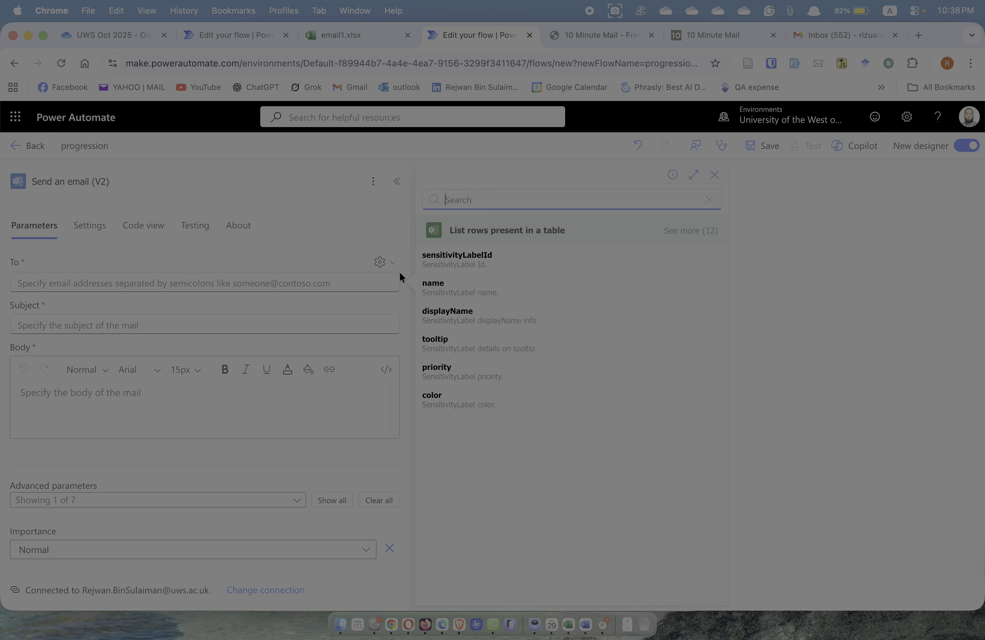
# Set the To field to the table's email column, which wraps the send step in For each
pyautogui.click(691, 231)
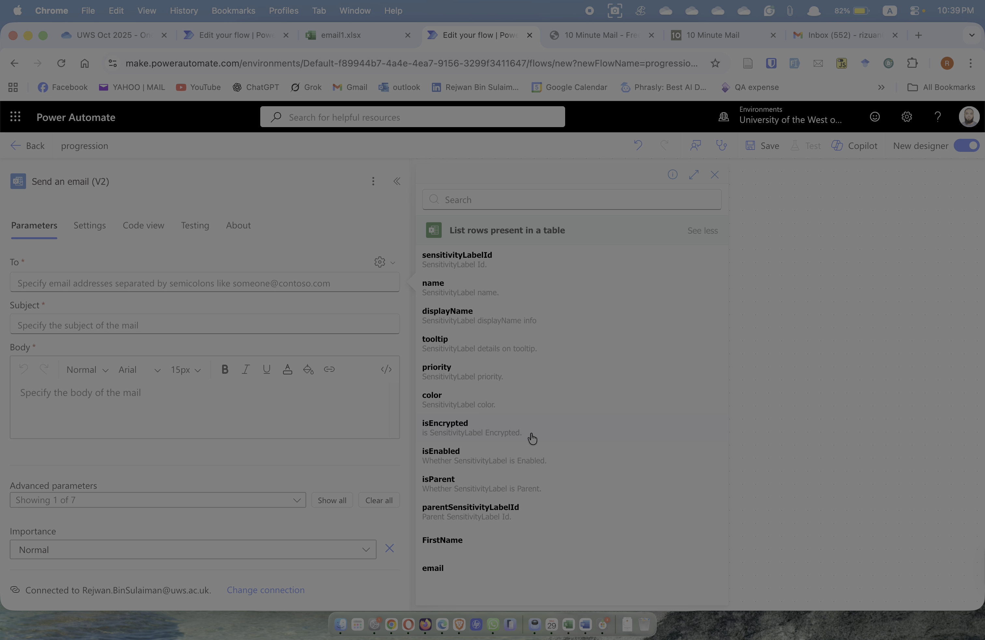
pyautogui.click(700, 232)
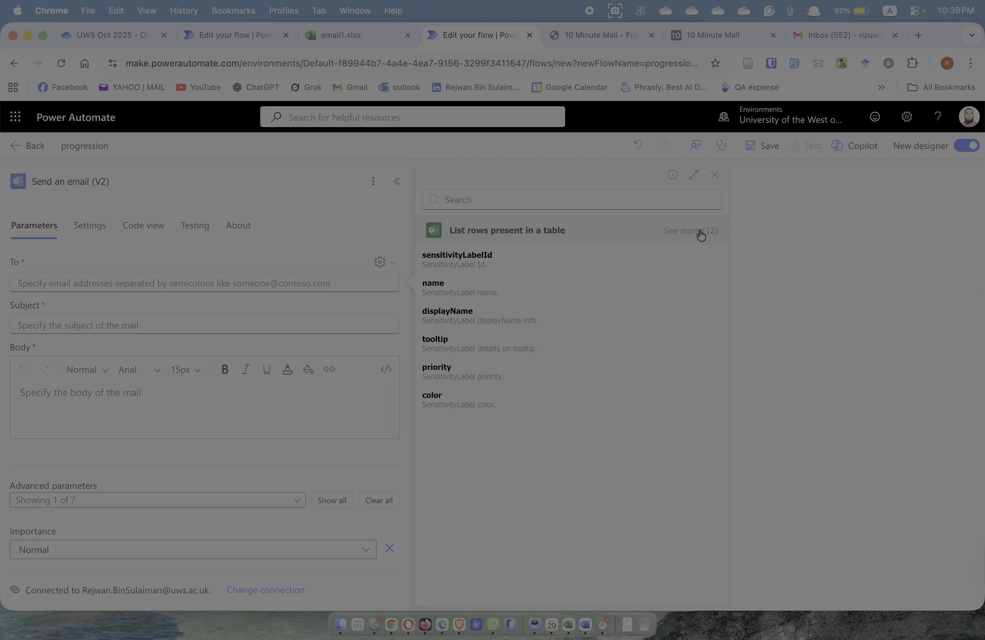
pyautogui.click(690, 232)
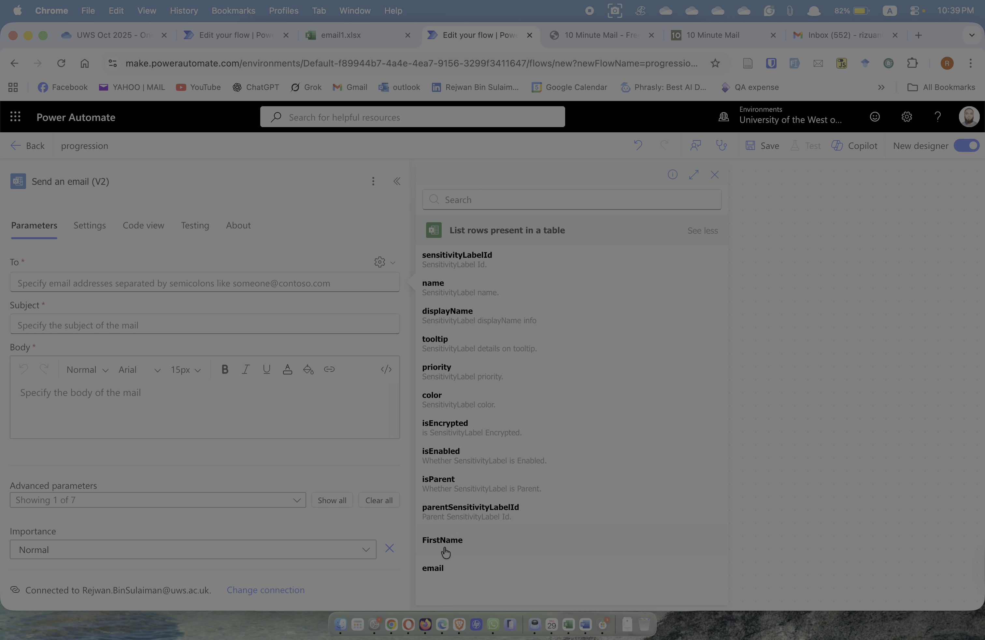
pyautogui.click(370, 34)
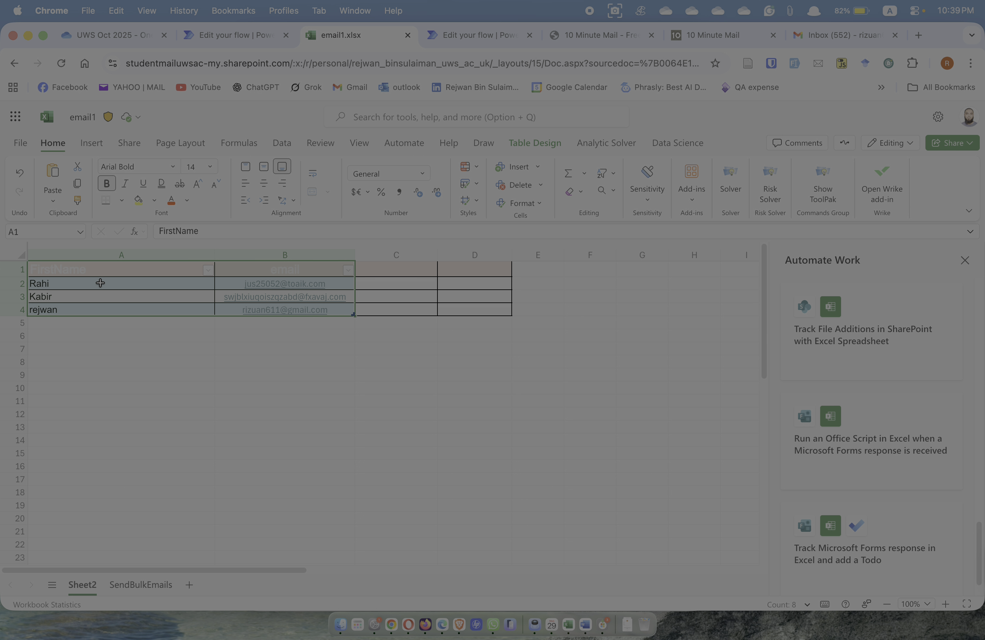
pyautogui.click(482, 35)
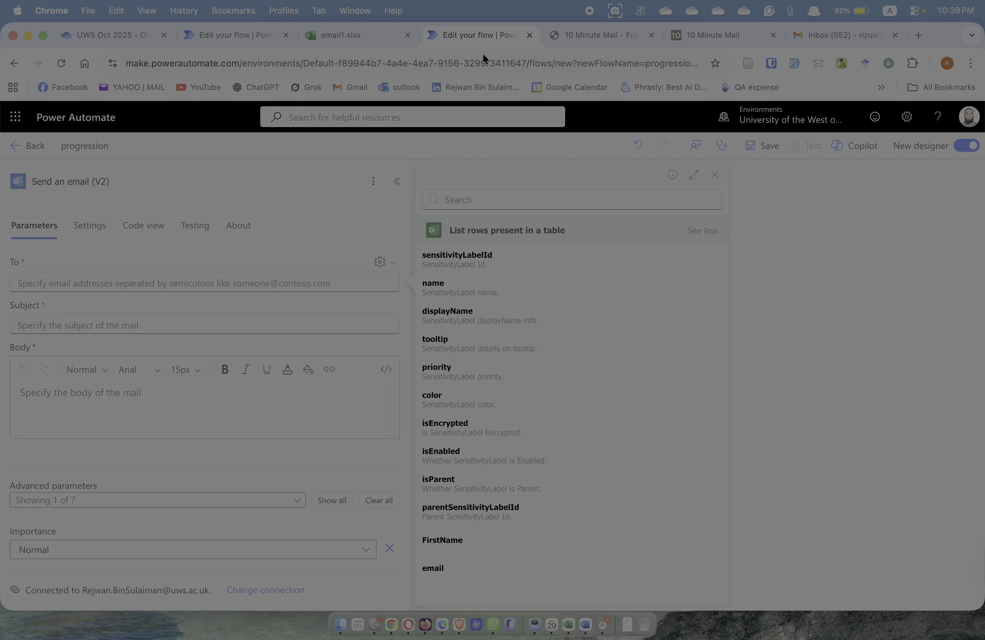
pyautogui.click(434, 570)
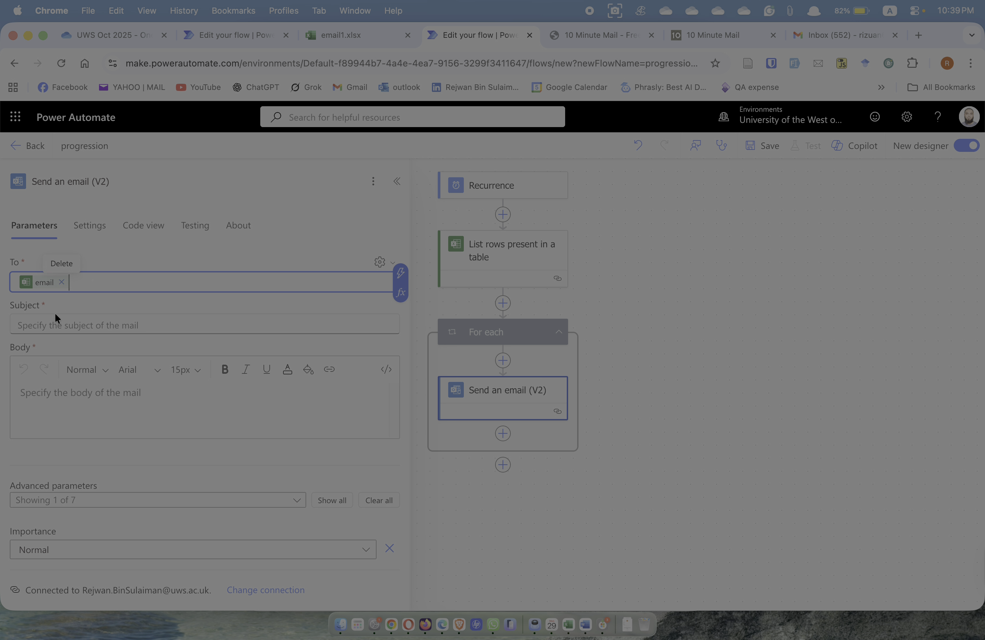
pyautogui.click(52, 328)
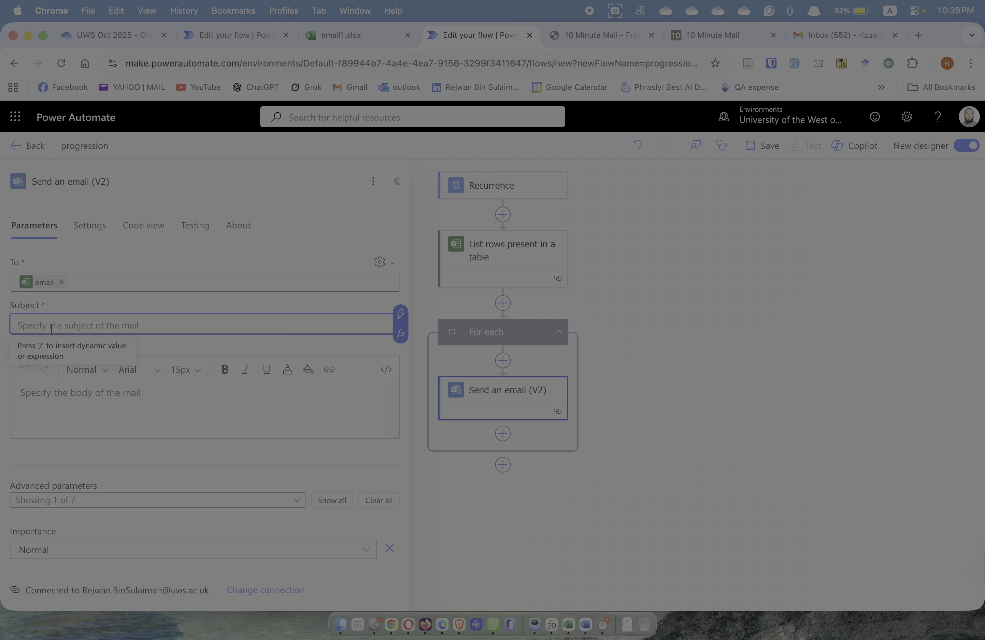
# Make the Subject 'Progression report for' followed by the FirstName dynamic value
pyautogui.write('P')
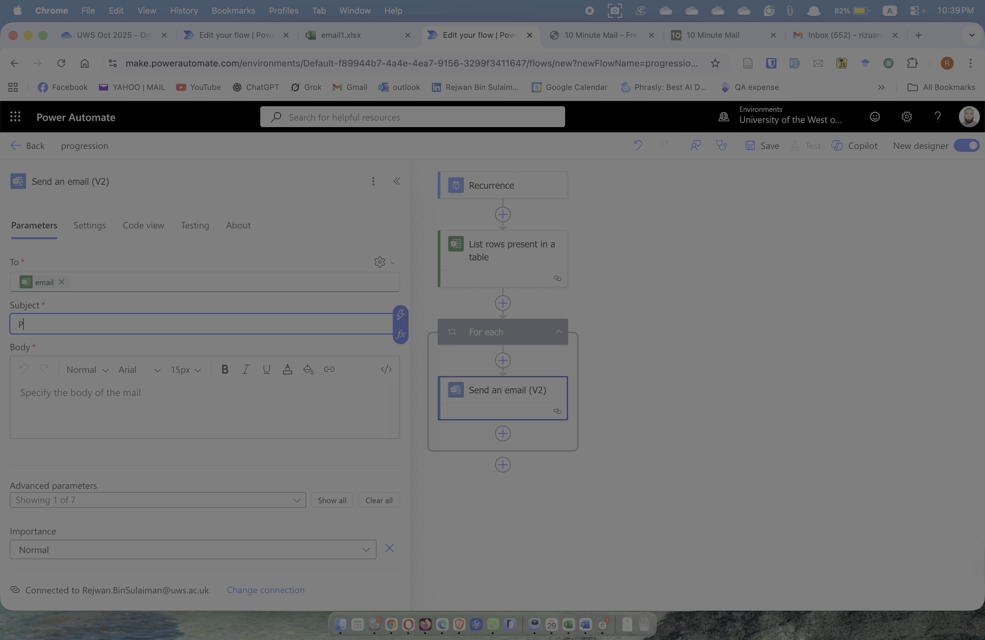
pyautogui.write('rogression report for |')
pyautogui.click(400, 313)
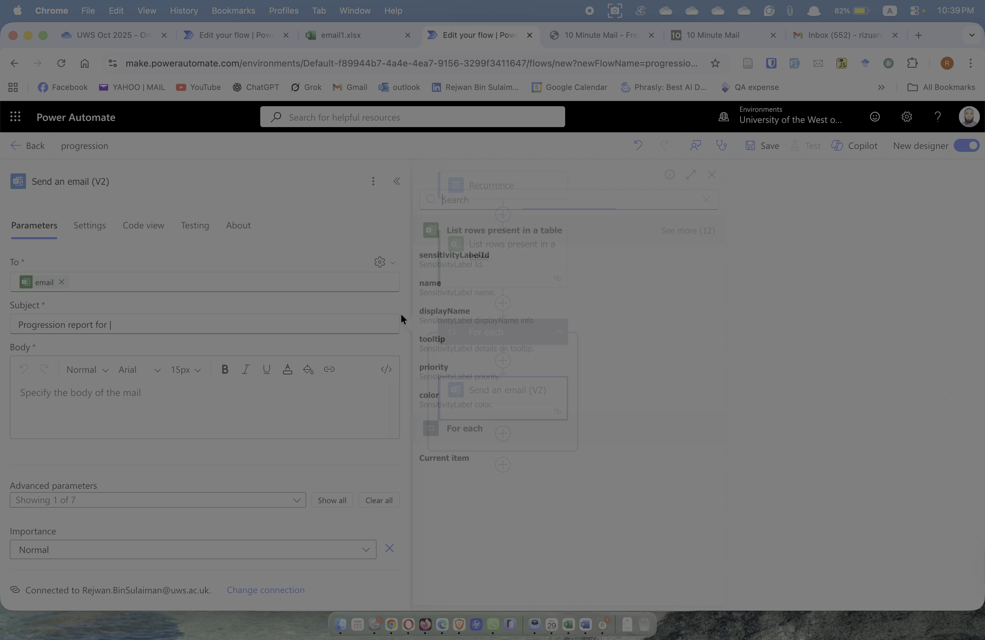
pyautogui.click(691, 231)
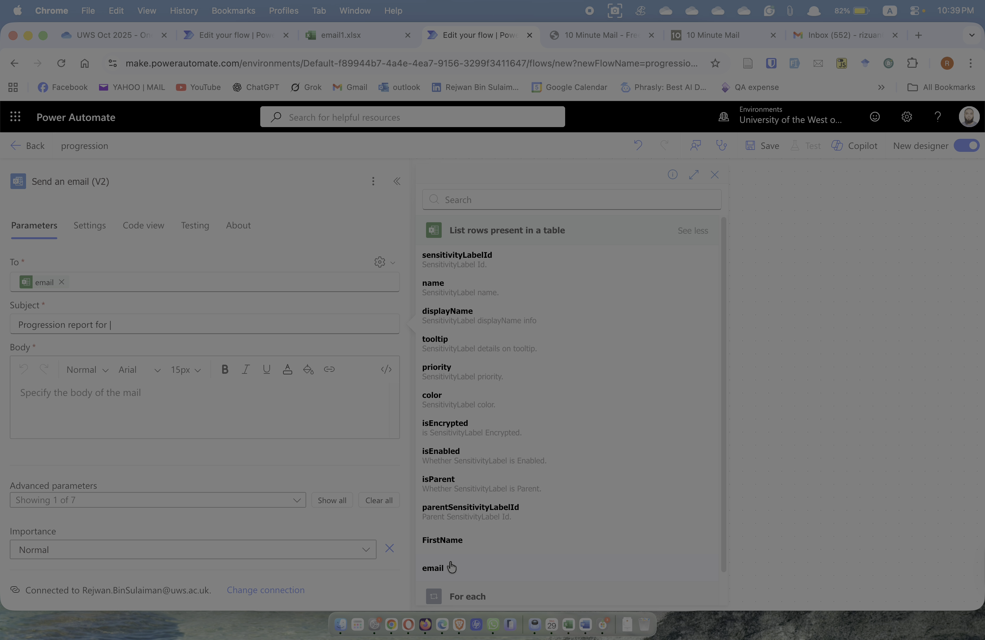
pyautogui.click(448, 540)
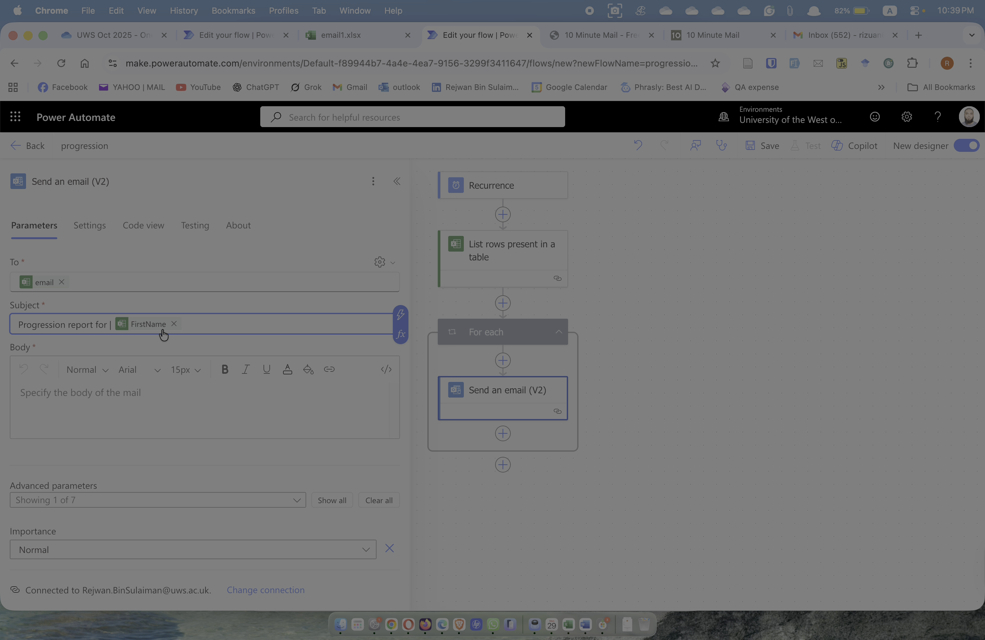
pyautogui.click(92, 404)
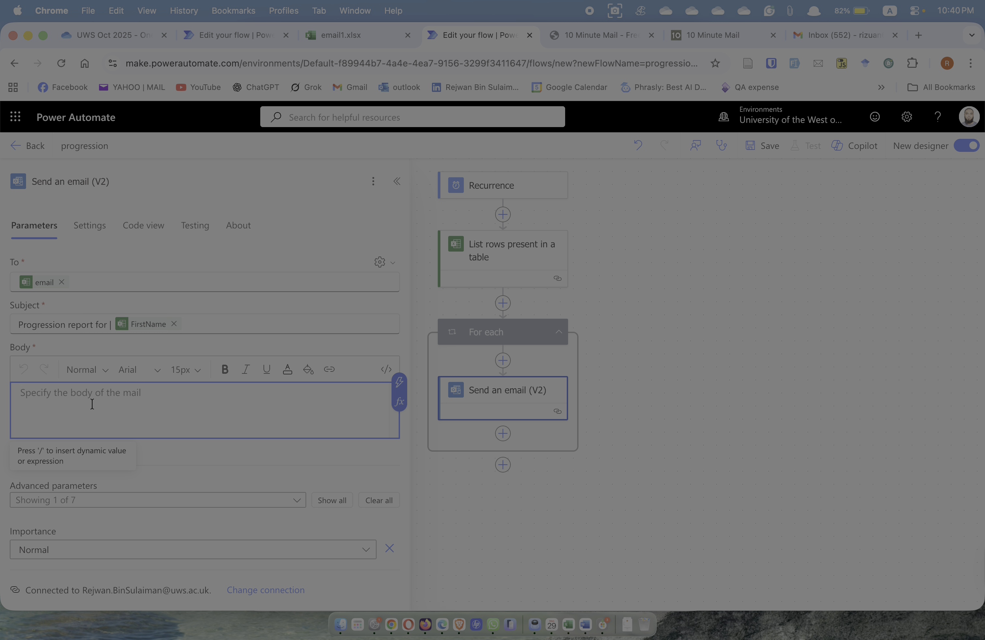
# Open the Body with 'Dear' plus the recipient's FirstName and a comma
pyautogui.write('H')
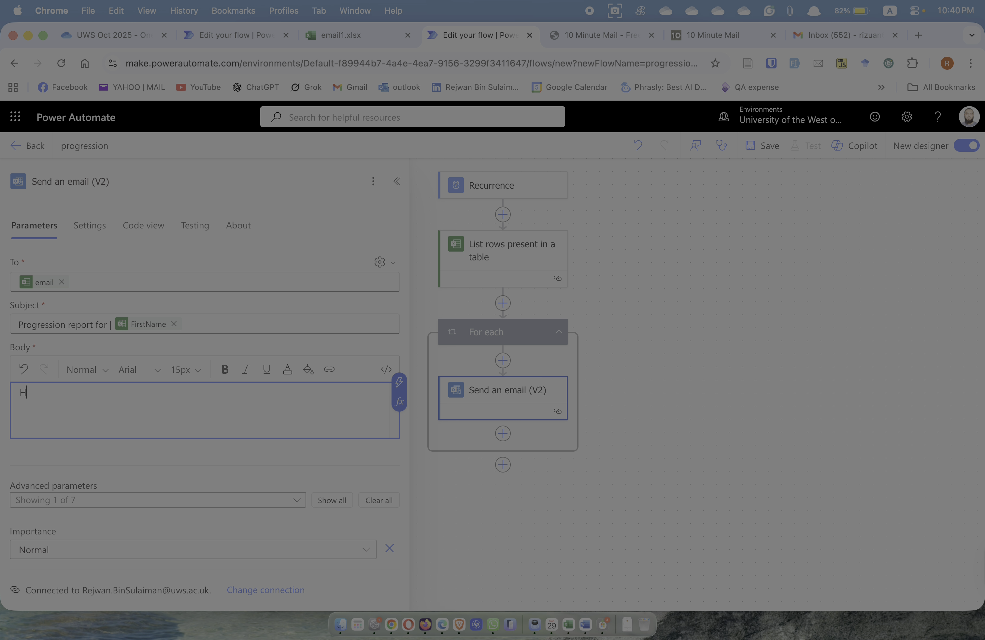
pyautogui.press('BackSpace')
pyautogui.write('Dear')
pyautogui.click(399, 381)
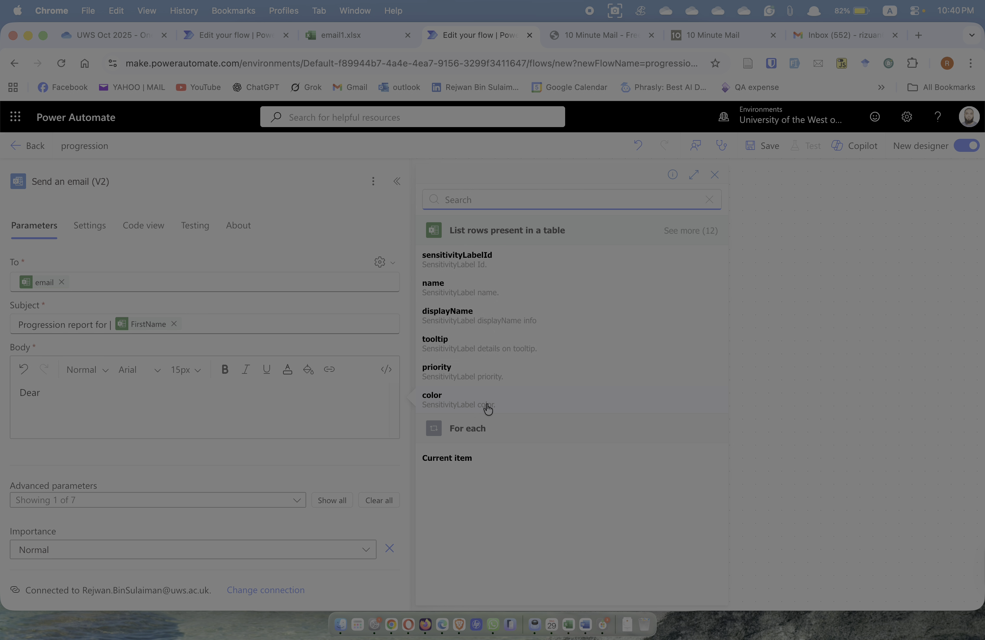
pyautogui.click(680, 232)
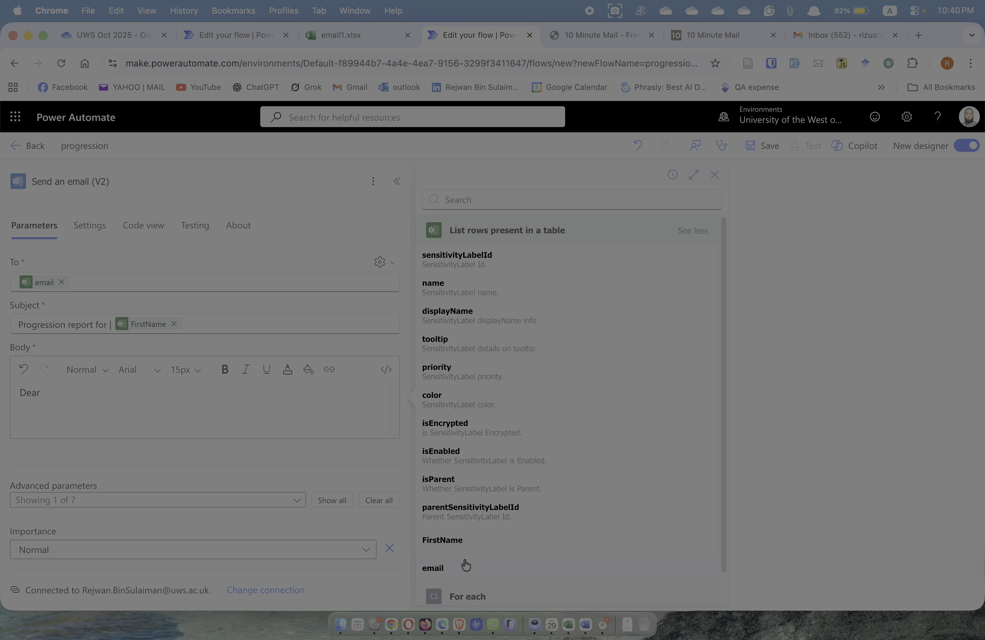
pyautogui.click(462, 541)
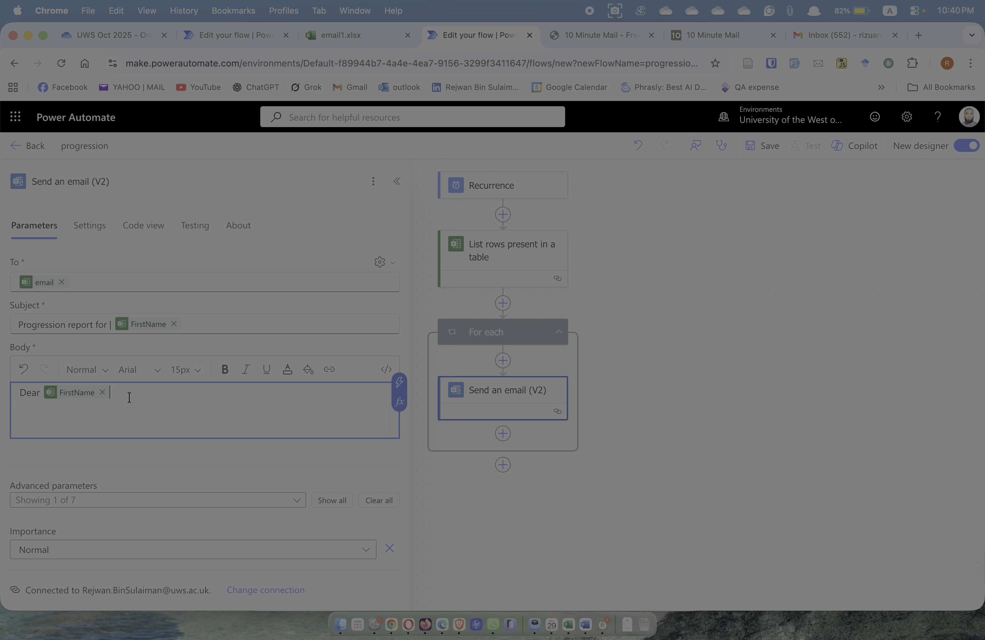
pyautogui.write(',')
pyautogui.press('Return')
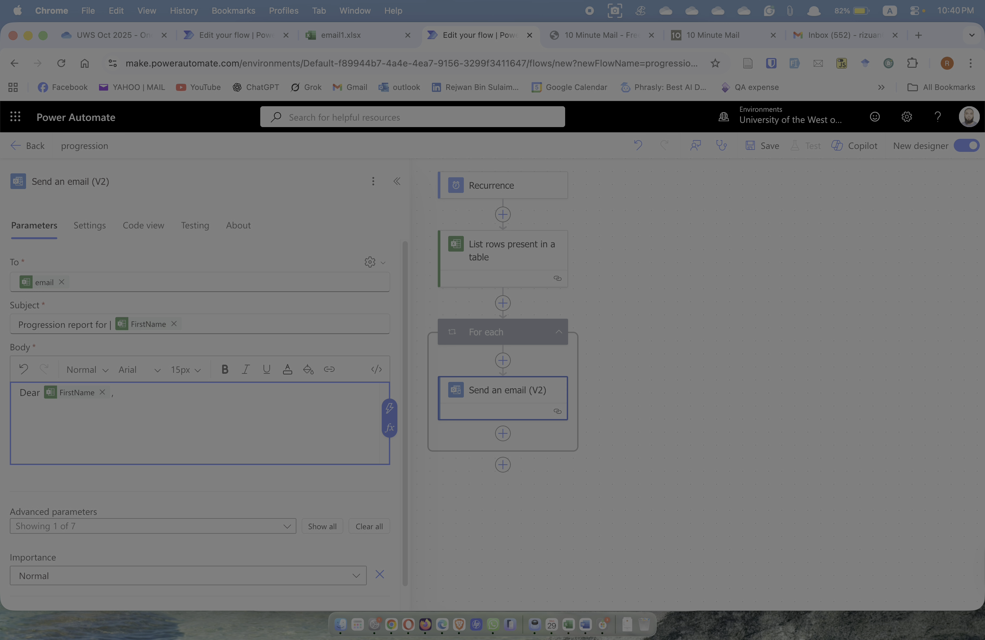
# Add 'I hope you are doing well, Can you please give me update of your progess.' signed -R
pyautogui.write('I hopo')
pyautogui.press('BackSpace')
pyautogui.write('e you are doing well, Can you please give me update of your')
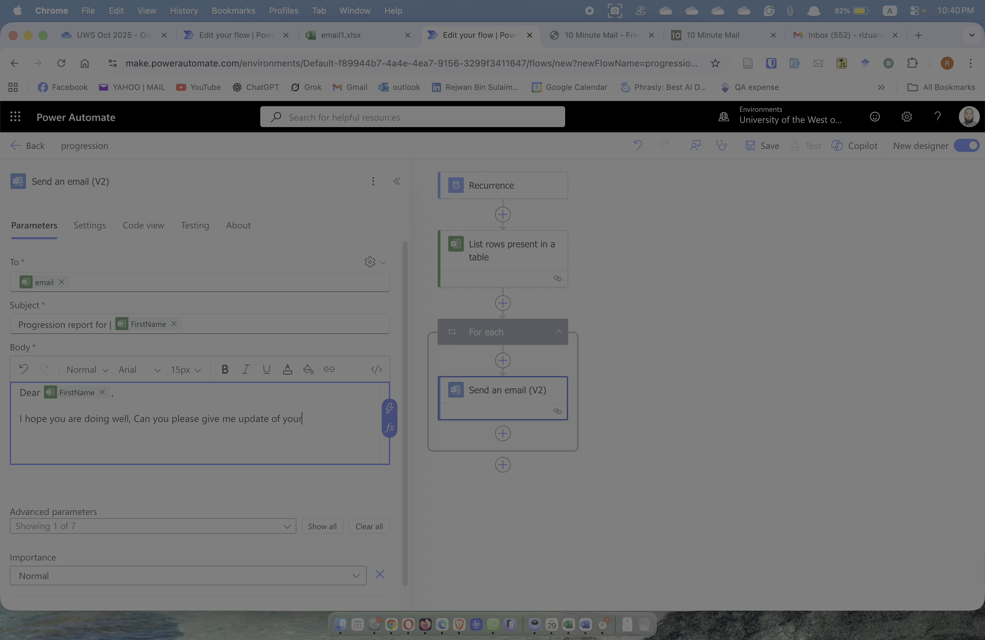
pyautogui.write(' progess.')
pyautogui.press('Return')
pyautogui.press('Return')
pyautogui.write('-R')
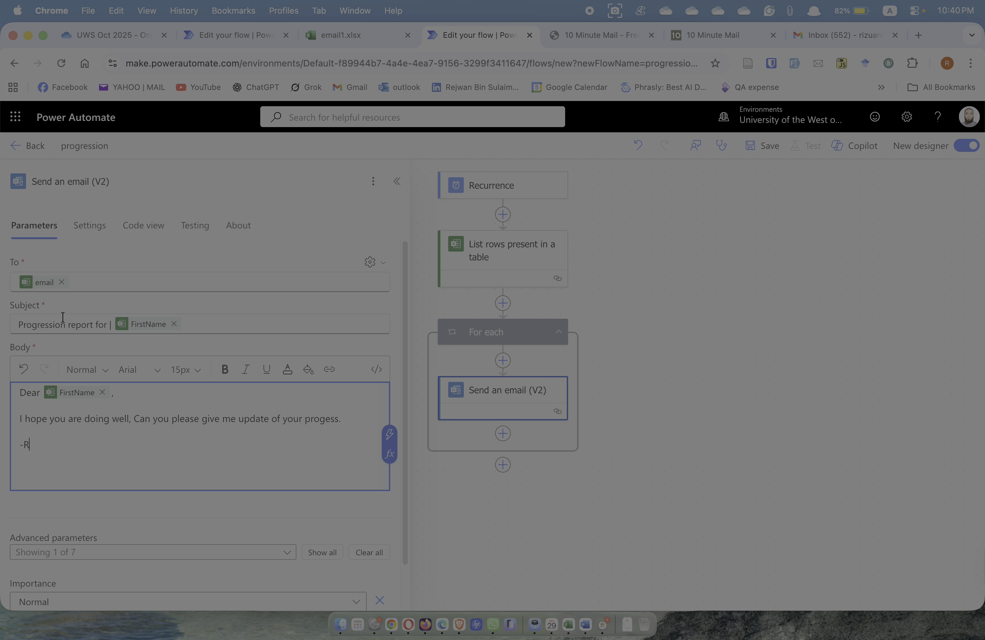
pyautogui.moveTo(50, 286)
pyautogui.click(350, 36)
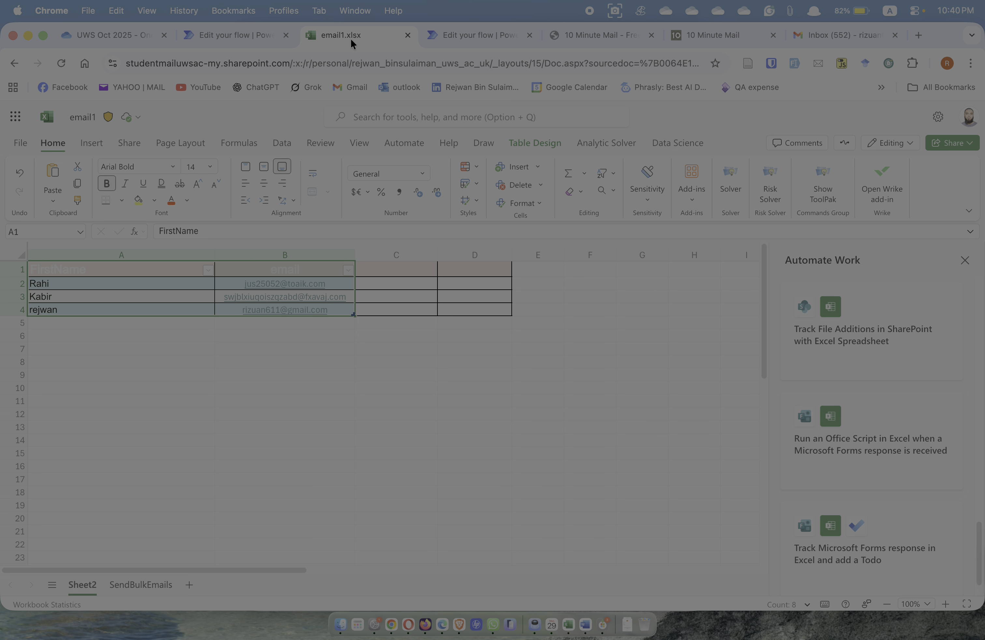
pyautogui.click(147, 282)
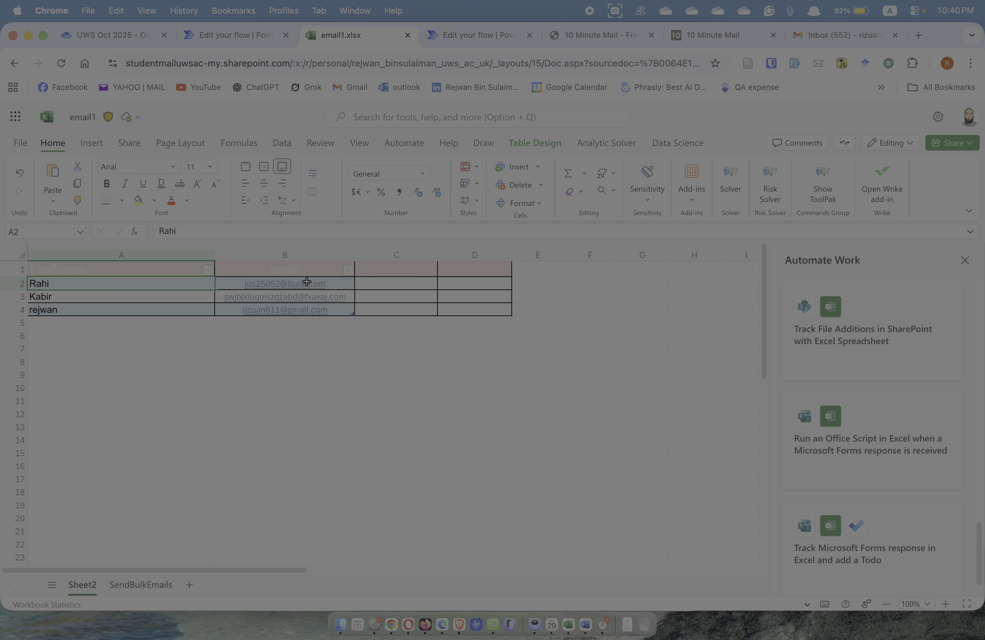
pyautogui.moveTo(306, 282)
pyautogui.click(462, 36)
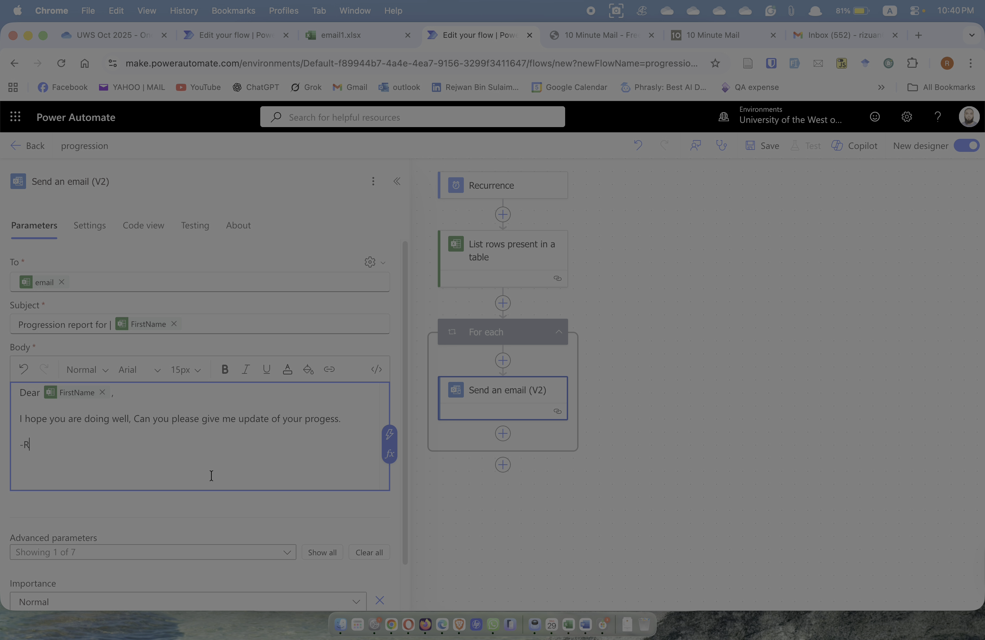
pyautogui.scroll(-2, 205, 461)
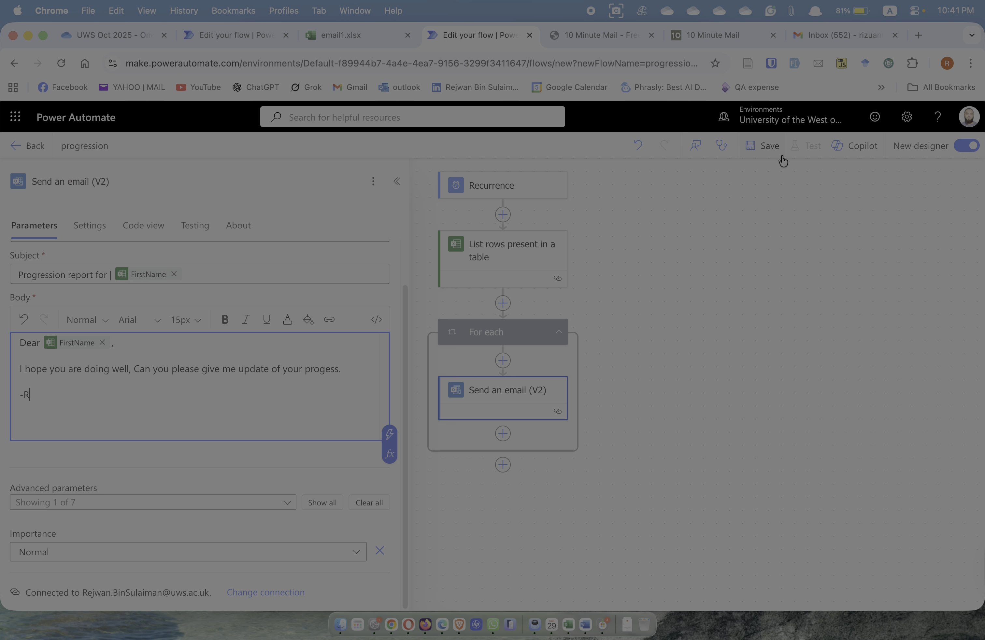
# Change the Recurrence frequency from Second to Minute and save the flow
pyautogui.click(761, 143)
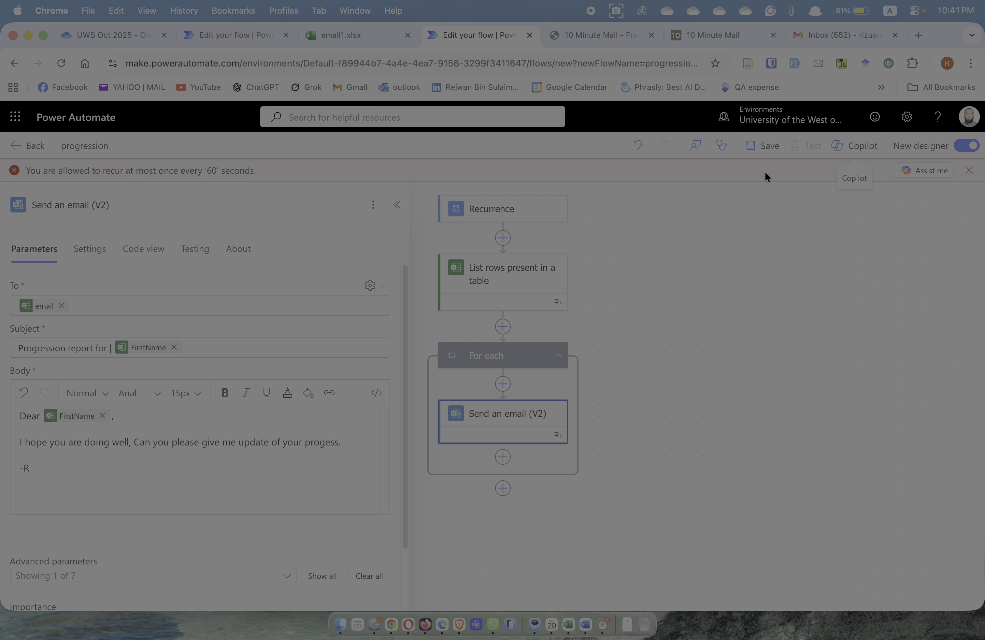
pyautogui.click(496, 211)
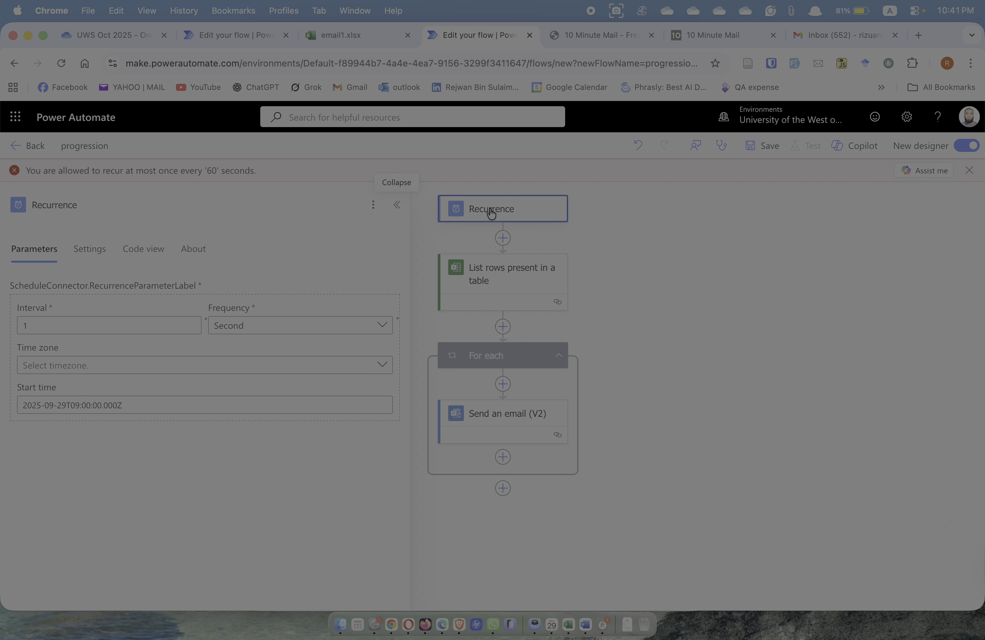
pyautogui.click(260, 326)
pyautogui.click(243, 436)
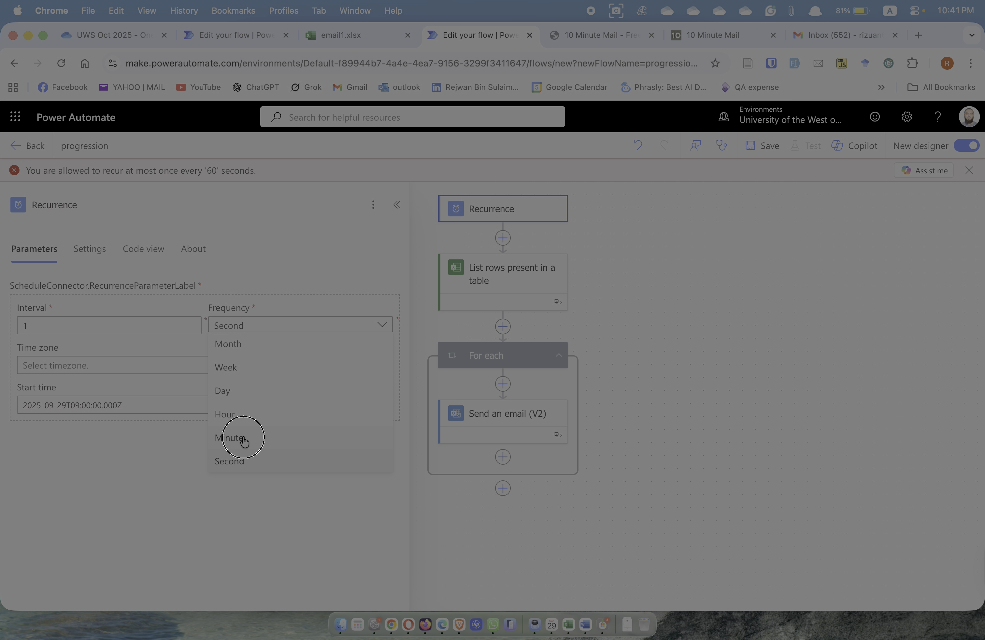
pyautogui.click(671, 219)
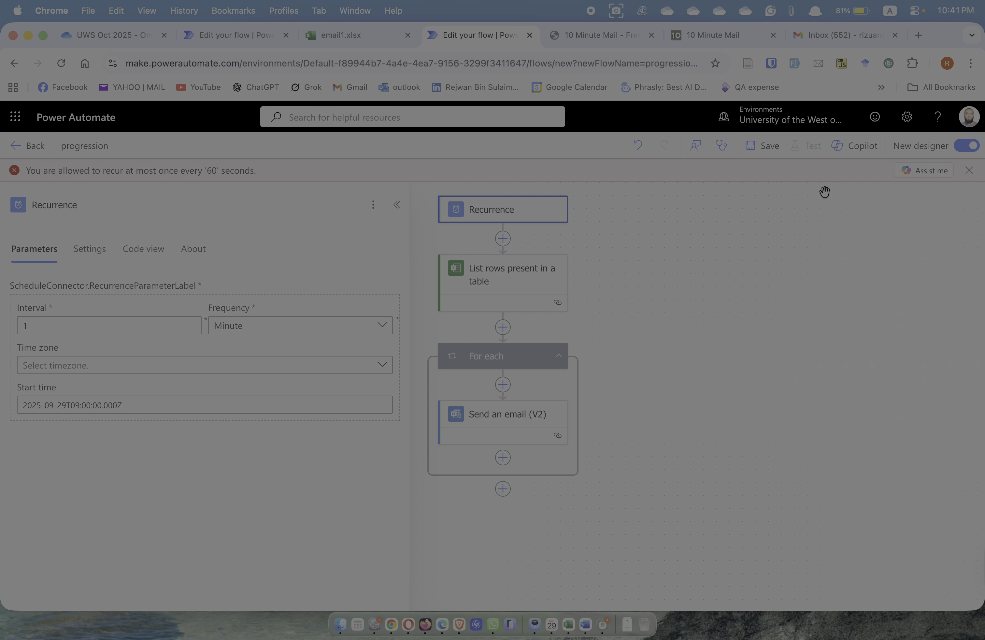
pyautogui.click(752, 148)
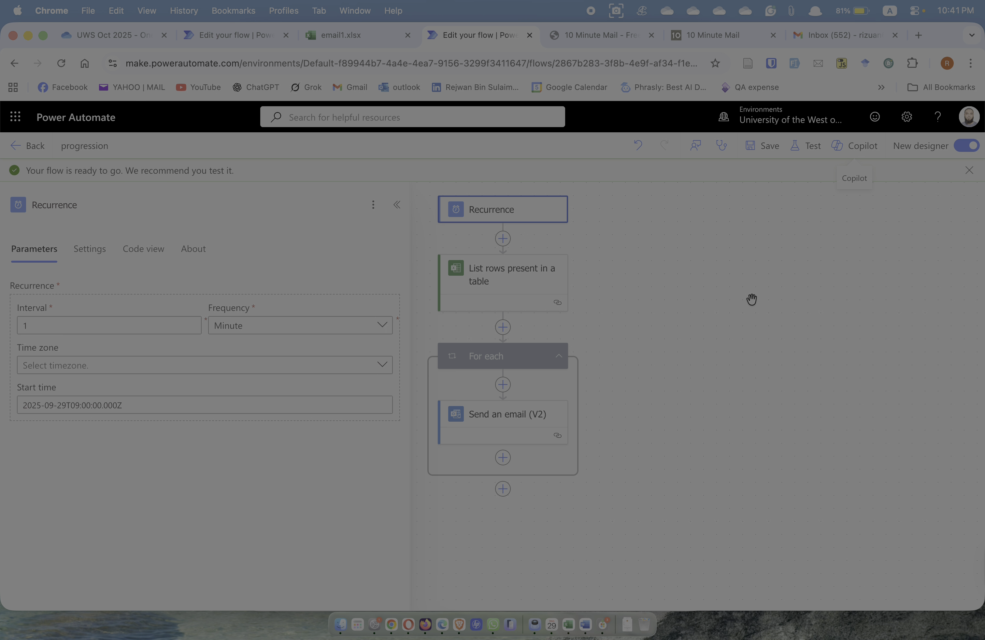
# Run a manual test of the flow and open its run history showing Test succeeded
pyautogui.click(806, 148)
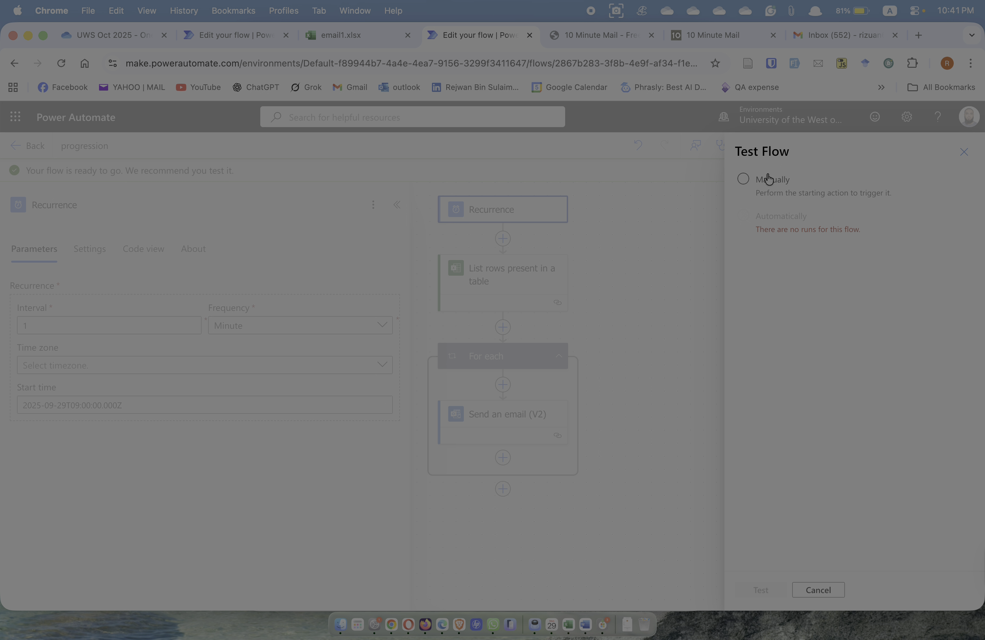
pyautogui.click(749, 185)
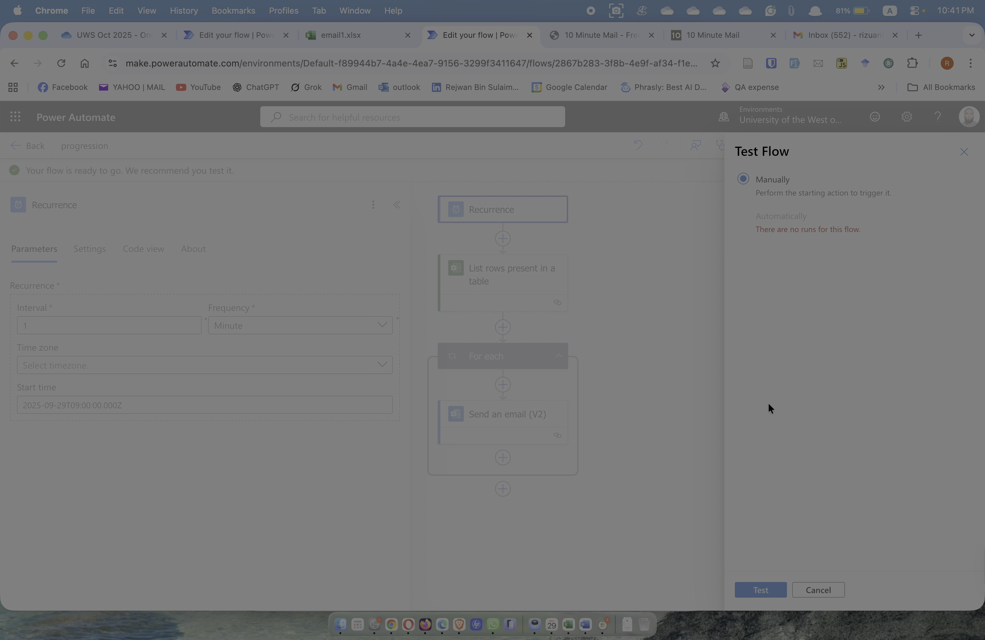
pyautogui.click(764, 592)
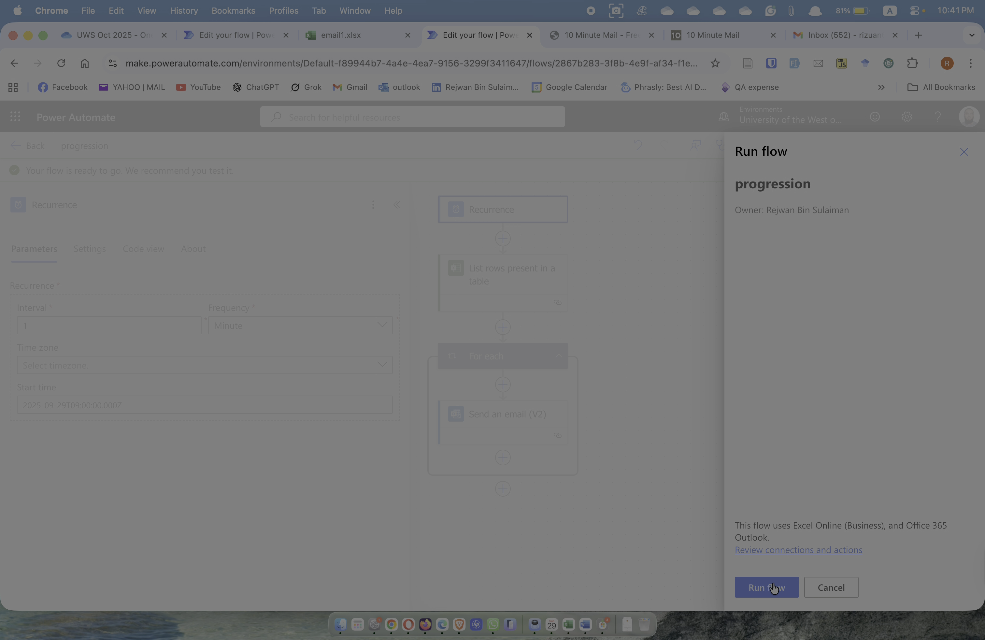
pyautogui.click(773, 586)
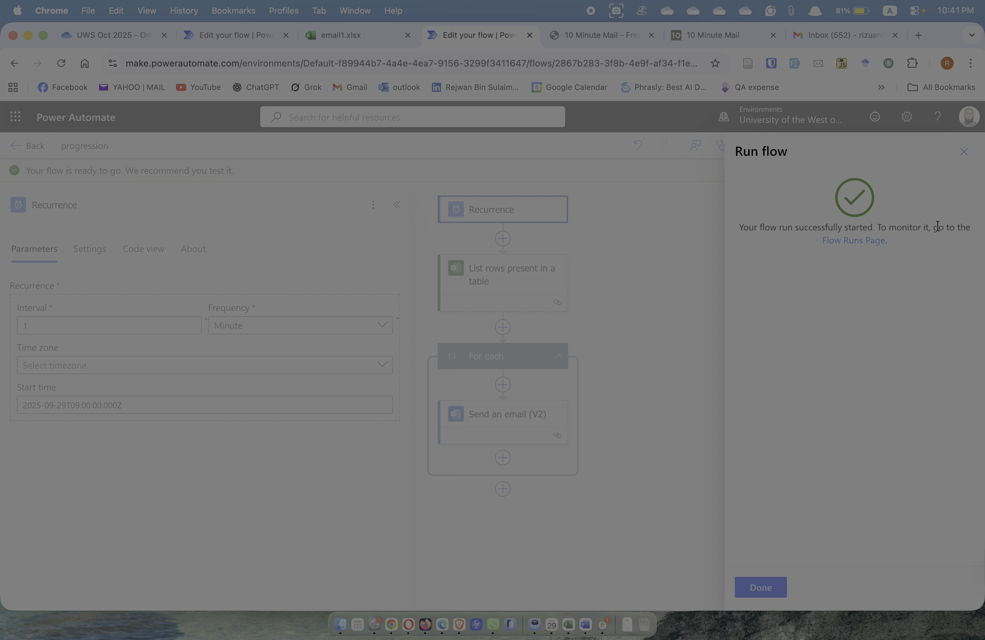
pyautogui.click(847, 240)
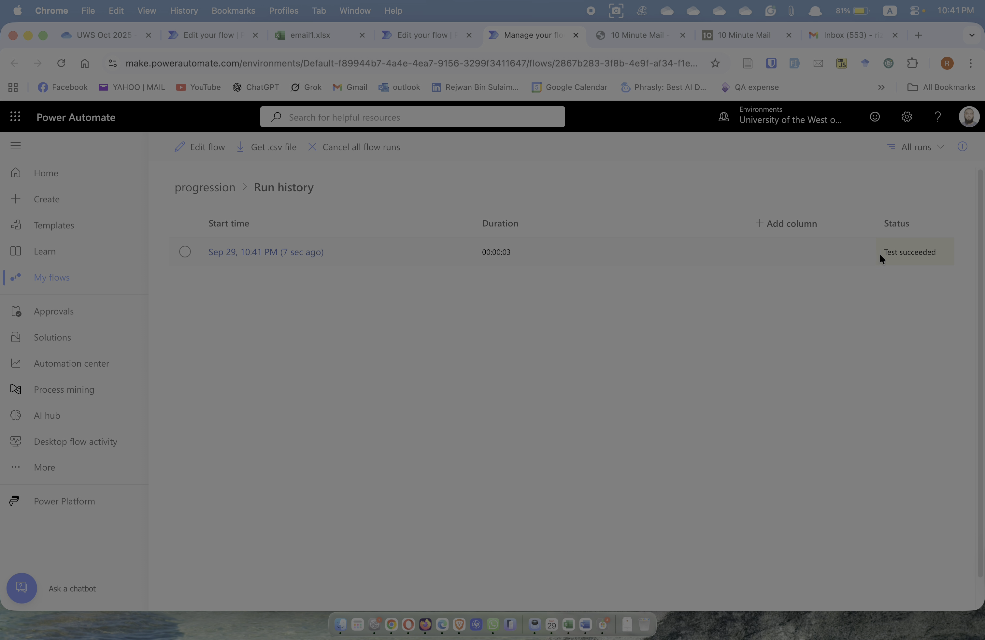
# Open the Progression report email delivered to the 10minutemail.com inbox and check its subject
pyautogui.click(642, 35)
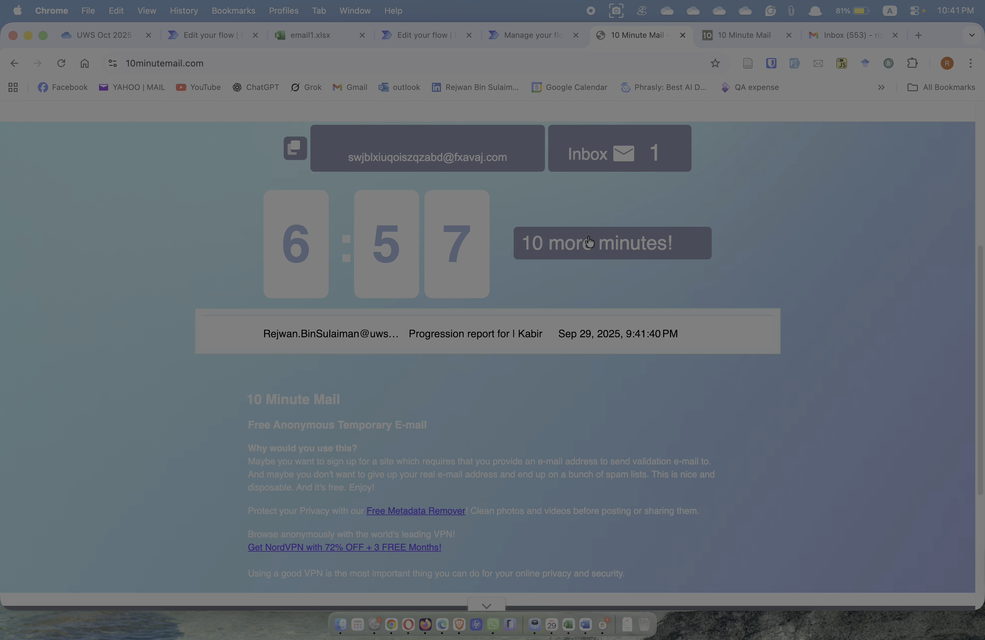
pyautogui.scroll(-2, 588, 234)
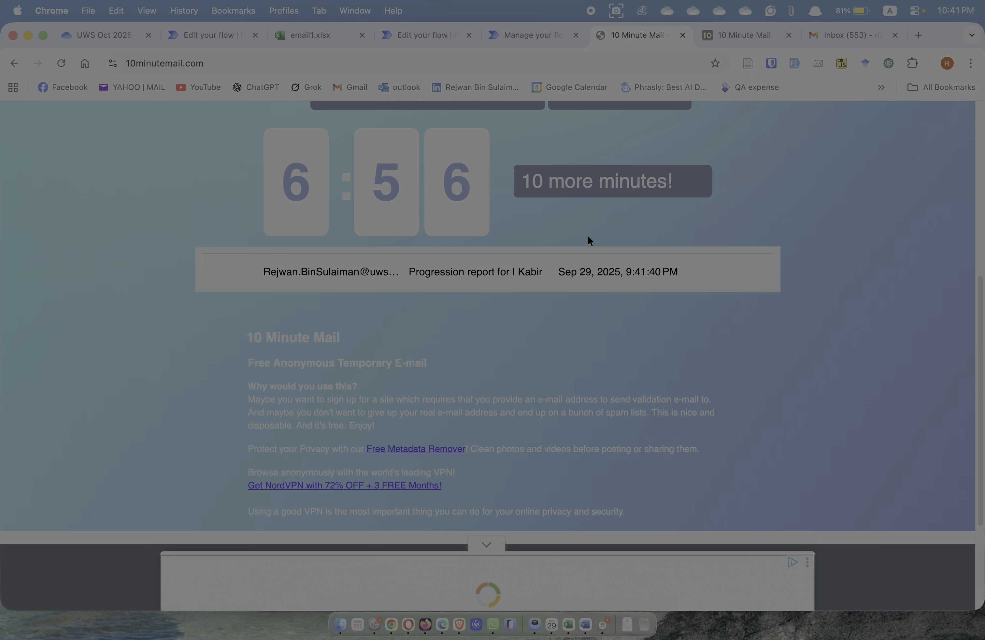
pyautogui.click(439, 276)
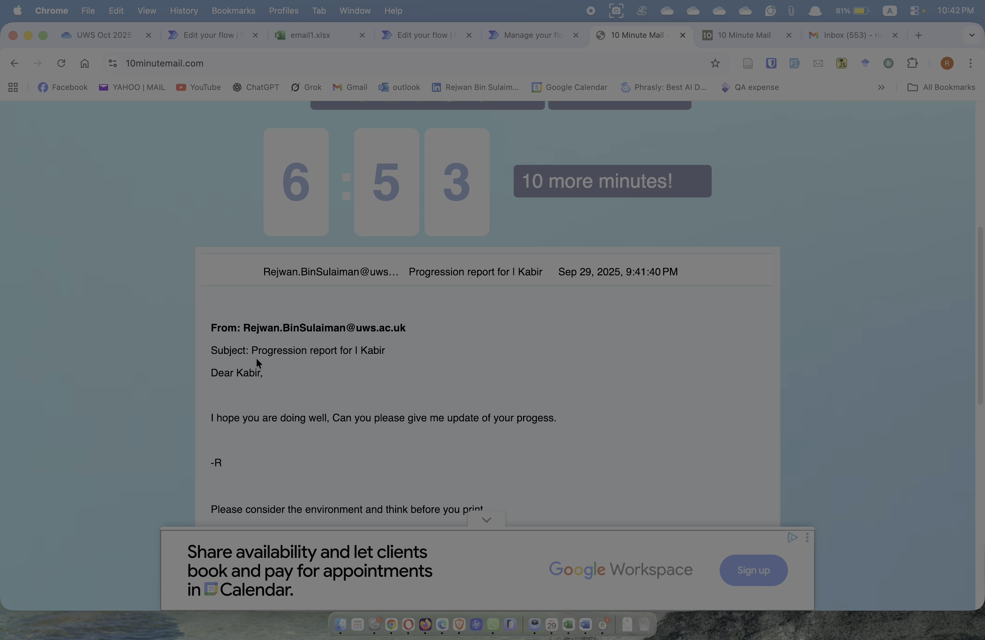
pyautogui.moveTo(257, 354); pyautogui.dragTo(386, 357)
pyautogui.scroll(-3, 246, 376)
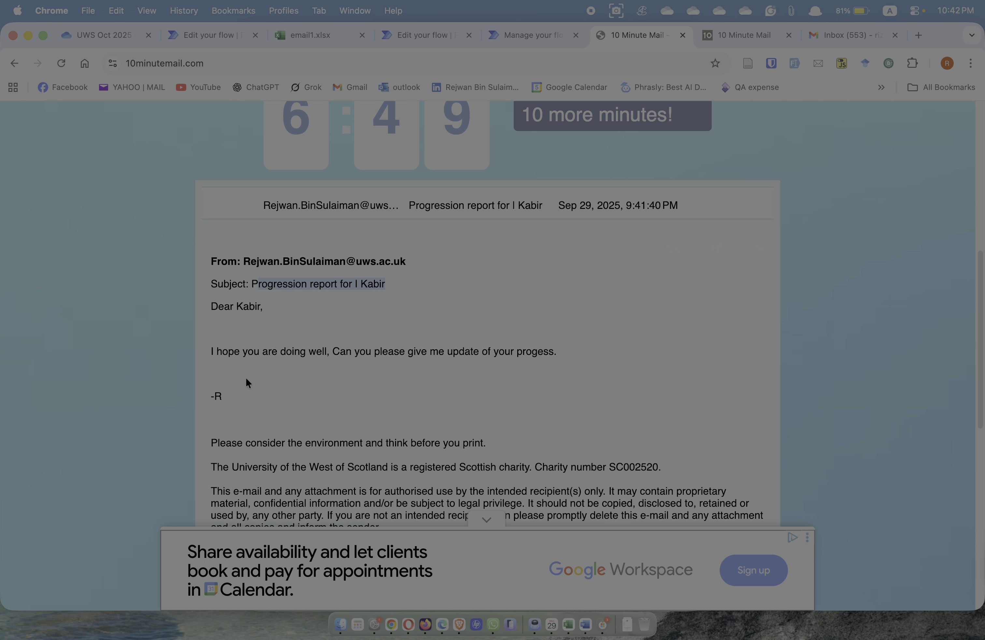
pyautogui.scroll(3, 316, 291)
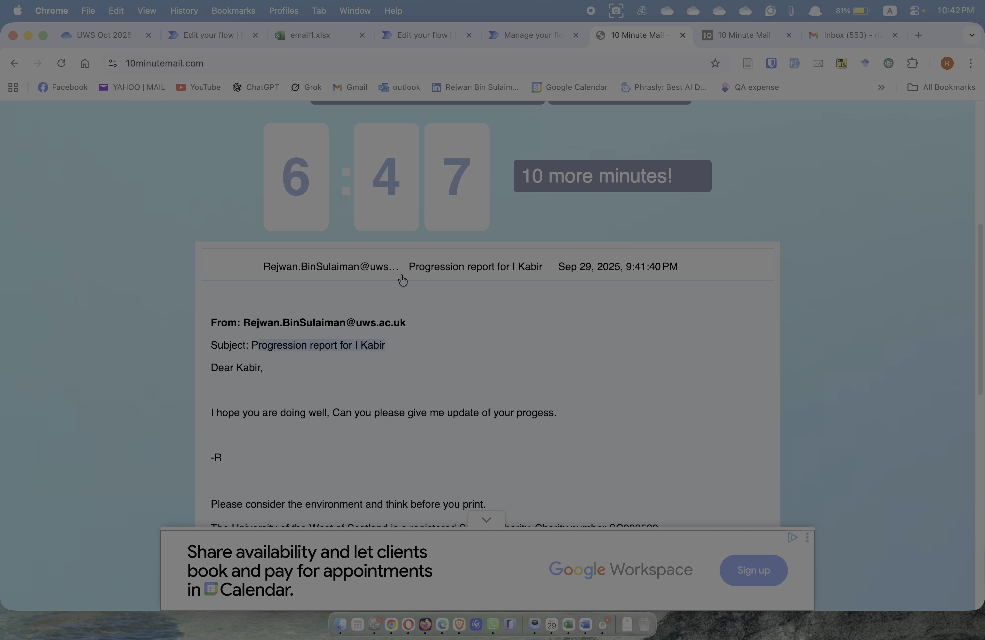
# In the 10minutemail.net inbox, clear the ad and read the first Progression report email
pyautogui.click(746, 36)
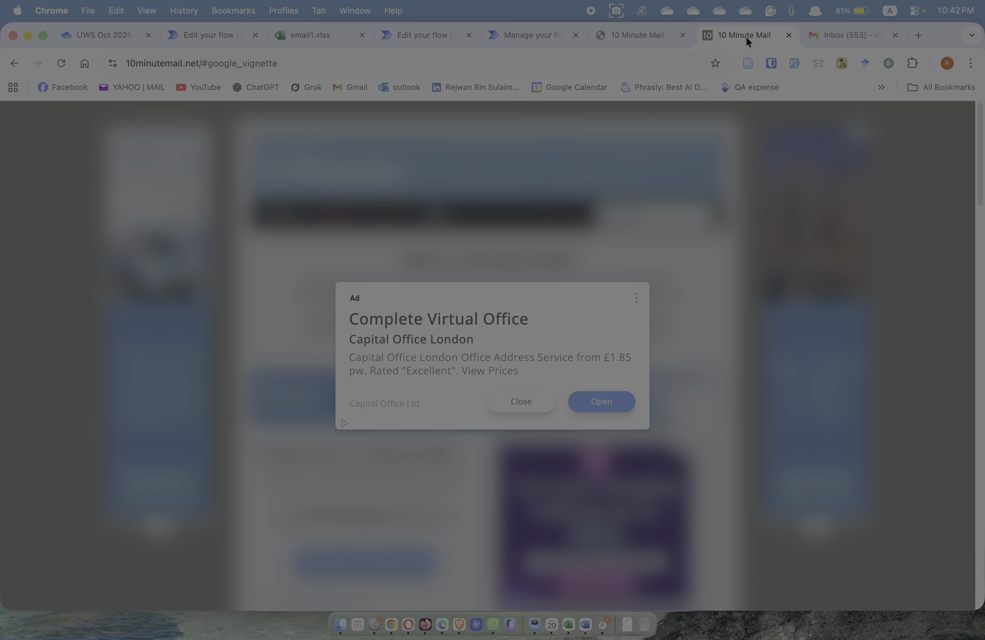
pyautogui.click(503, 398)
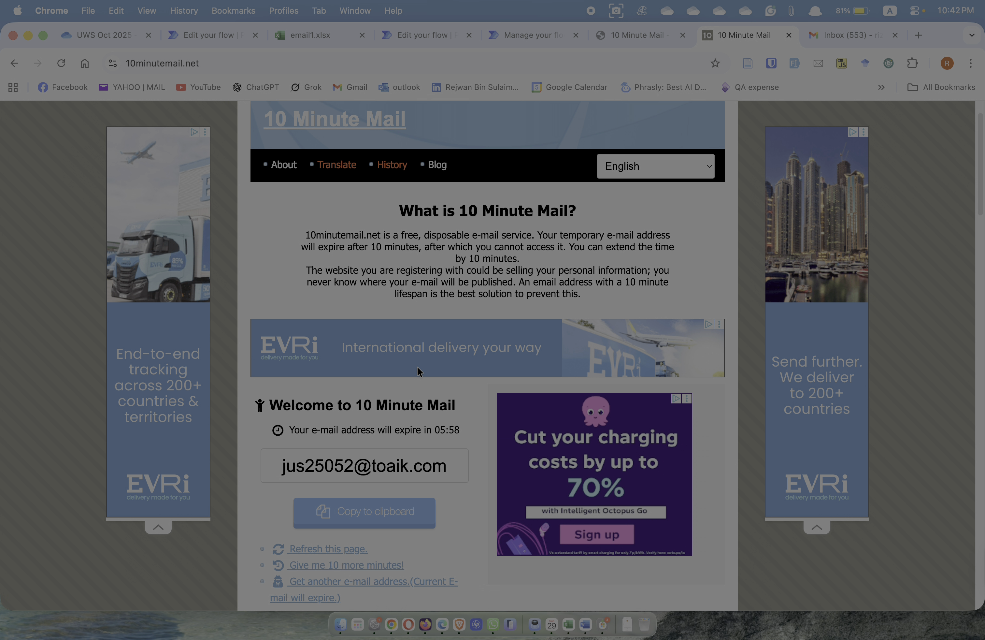
pyautogui.scroll(-5, 417, 366)
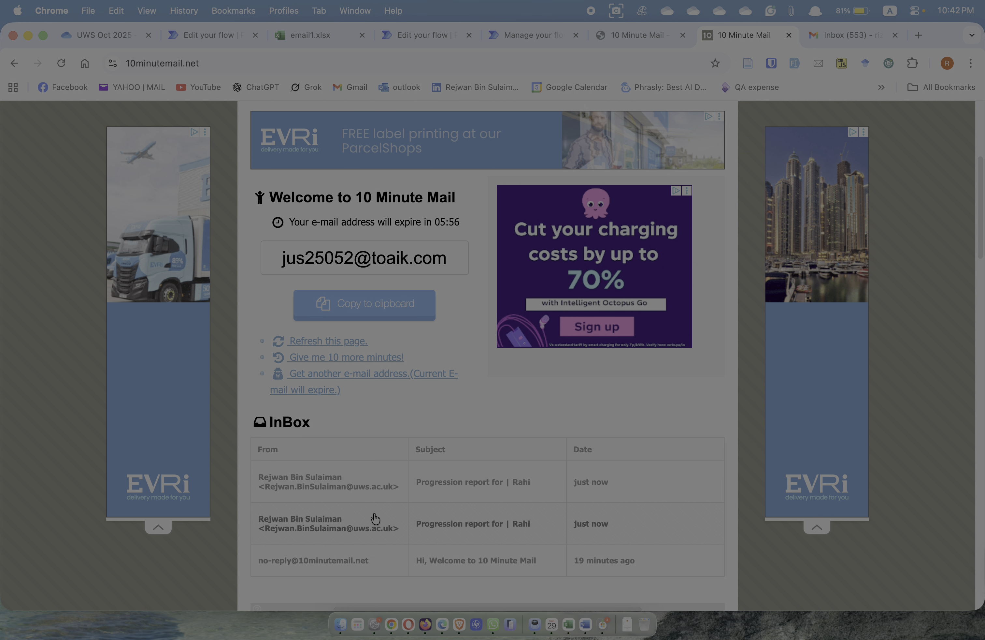
pyautogui.scroll(-2, 575, 482)
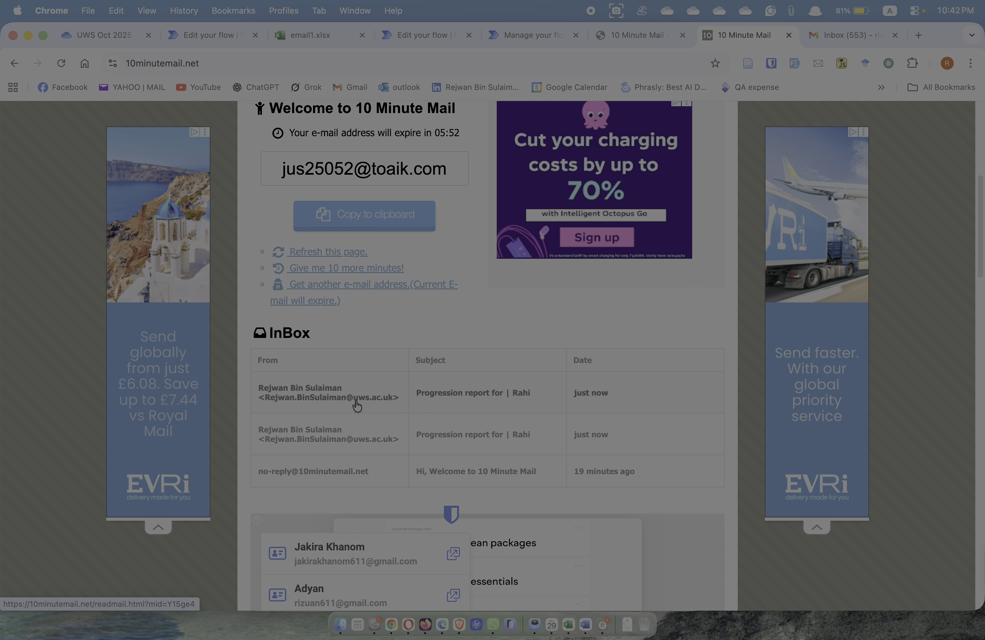
pyautogui.click(481, 395)
pyautogui.scroll(-10, 371, 400)
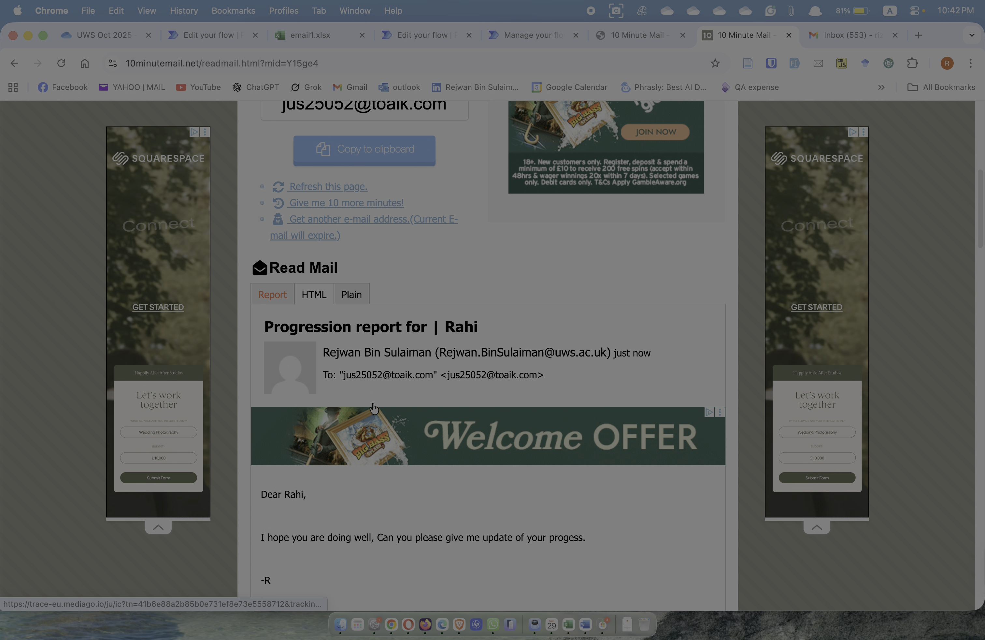
pyautogui.scroll(-3, 387, 473)
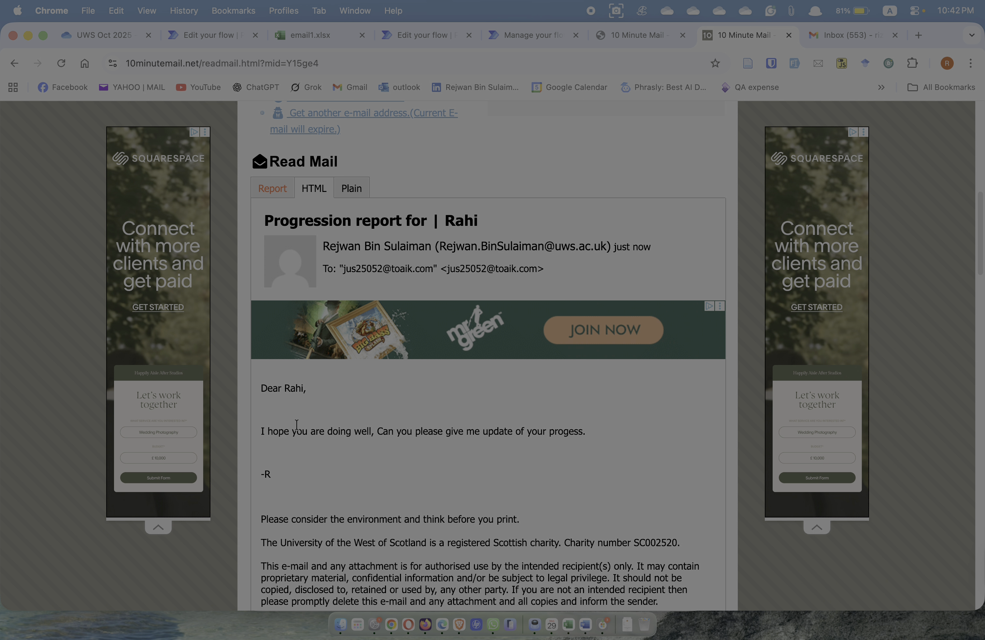